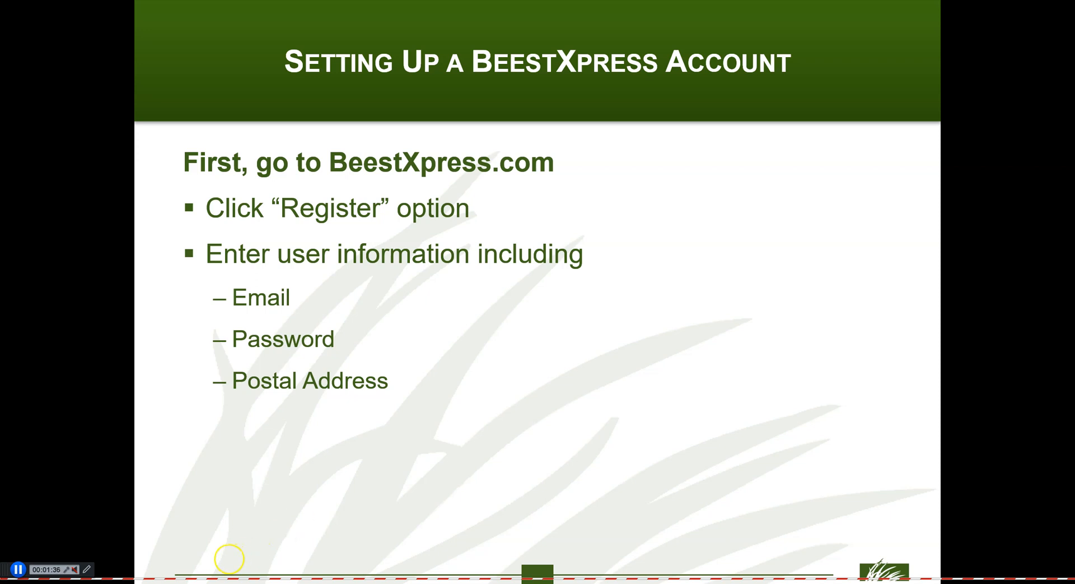
pyautogui.click(18, 570)
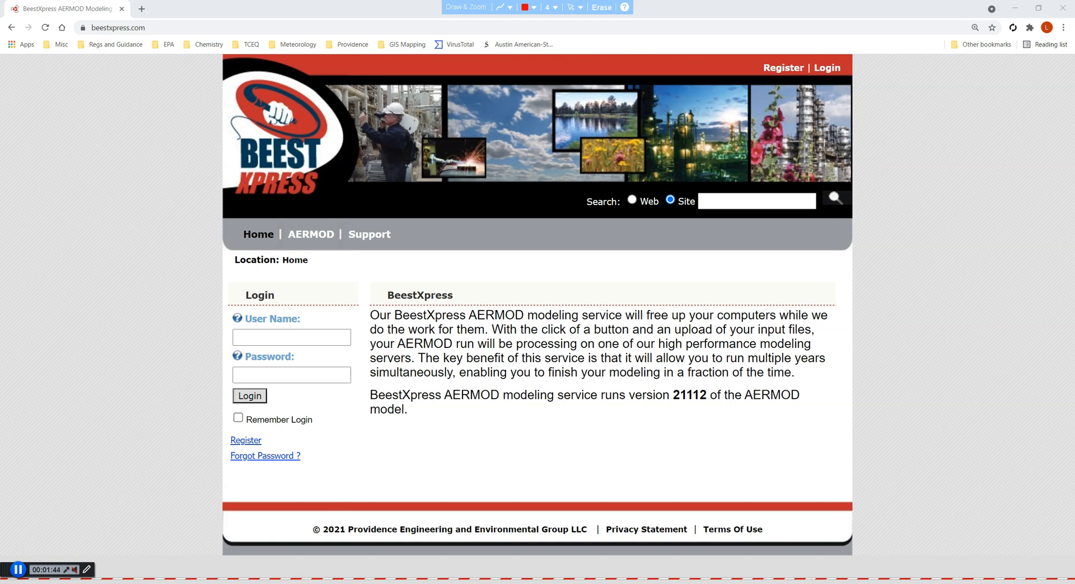
# Open the BeestXpress registration form and enter Beesty as the user name
pyautogui.click(245, 443)
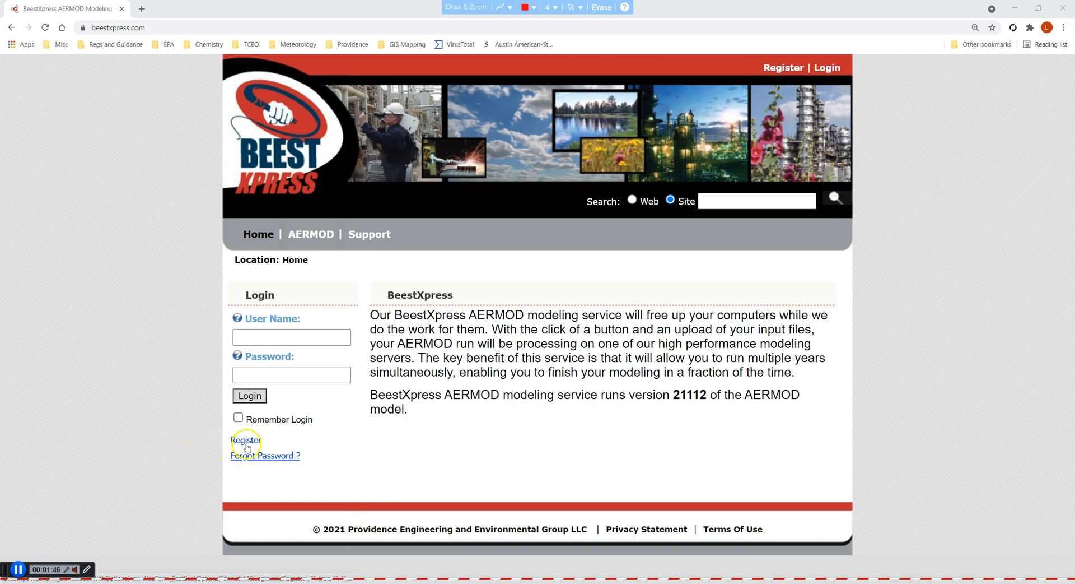
pyautogui.click(247, 441)
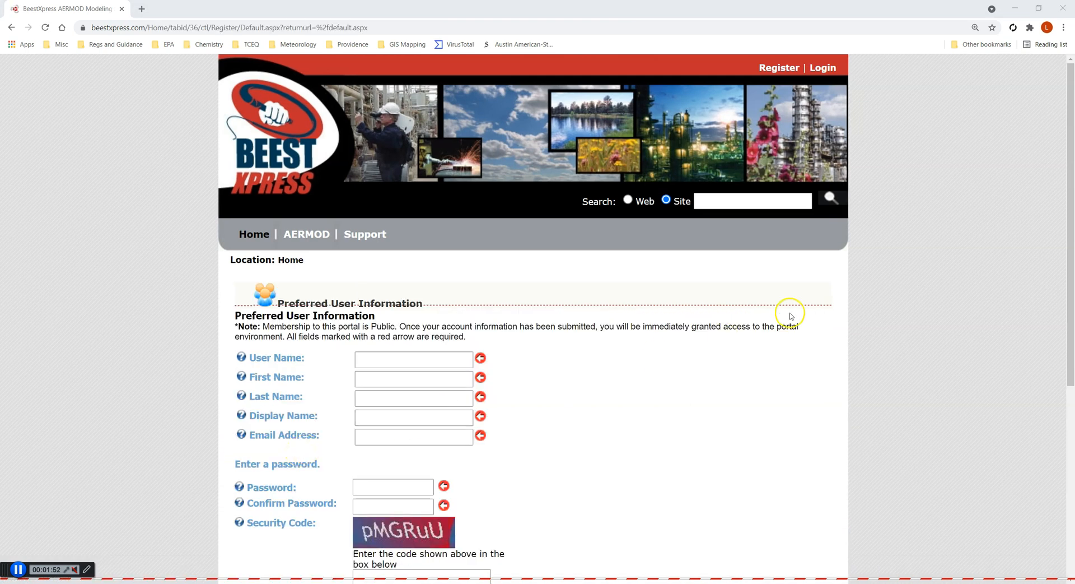
pyautogui.click(421, 364)
pyautogui.write('Beesty')
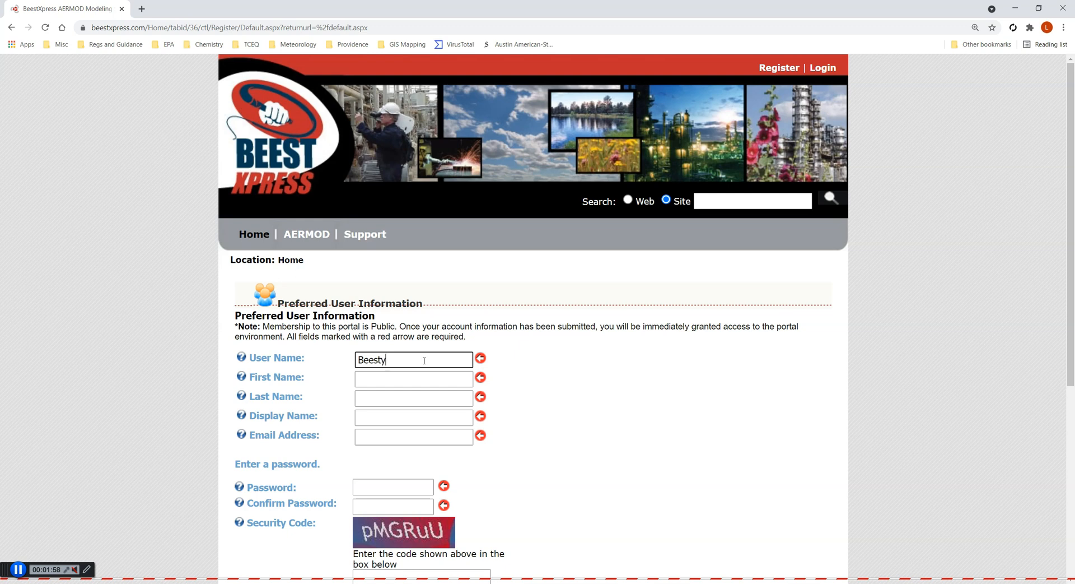
# Enter First name here as the first name and Last name as the last name
pyautogui.click(443, 378)
pyautogui.write('First name here')
pyautogui.click(442, 399)
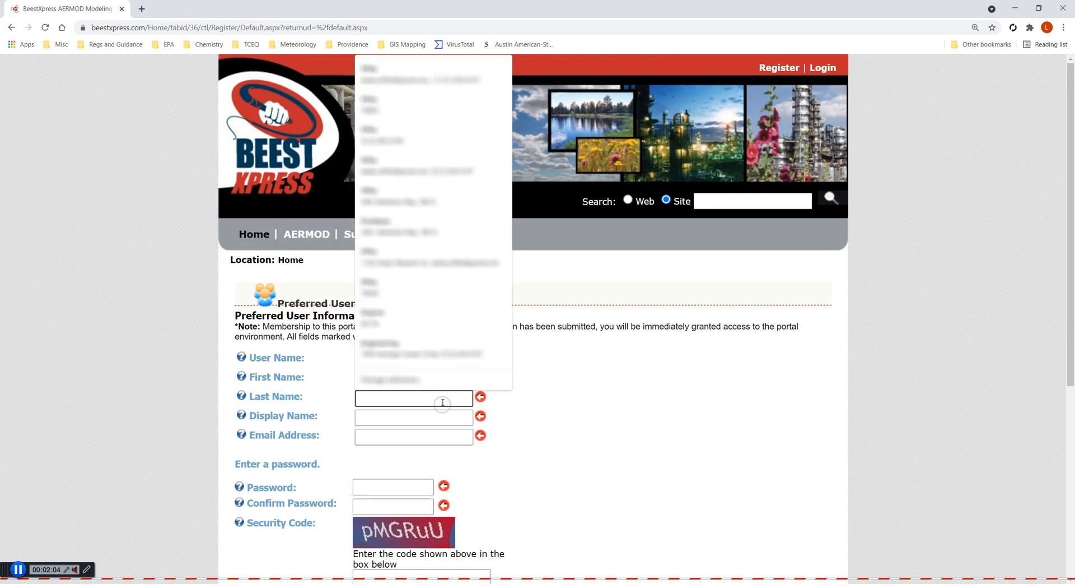
pyautogui.write('Lastr')
pyautogui.press('BackSpace')
pyautogui.write('name')
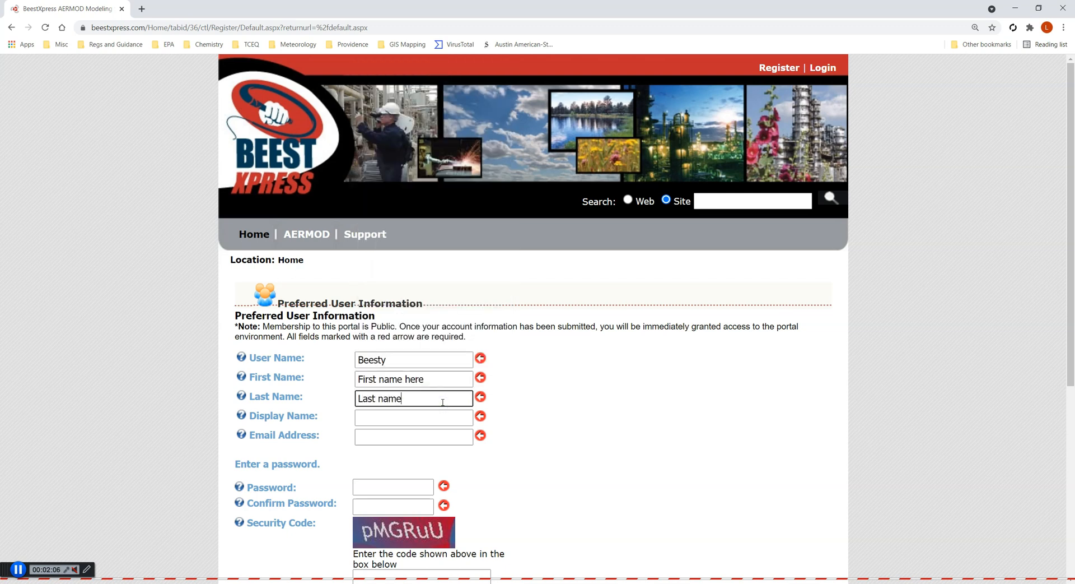
# Set the display name to Beesty and fill in the e-mail address from a saved autofill entry
pyautogui.click(440, 414)
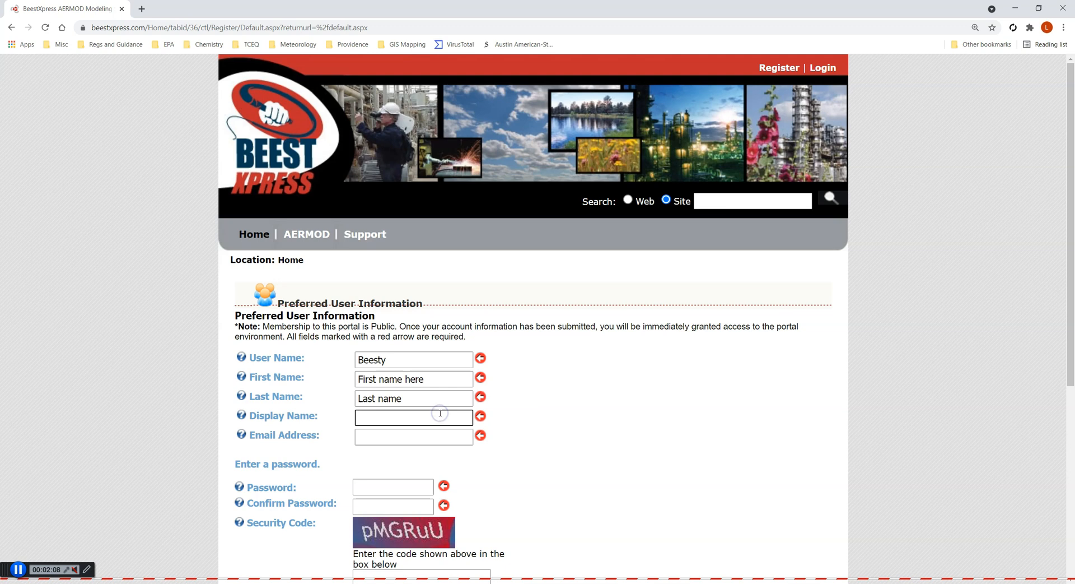
pyautogui.write('Beesty')
pyautogui.click(431, 436)
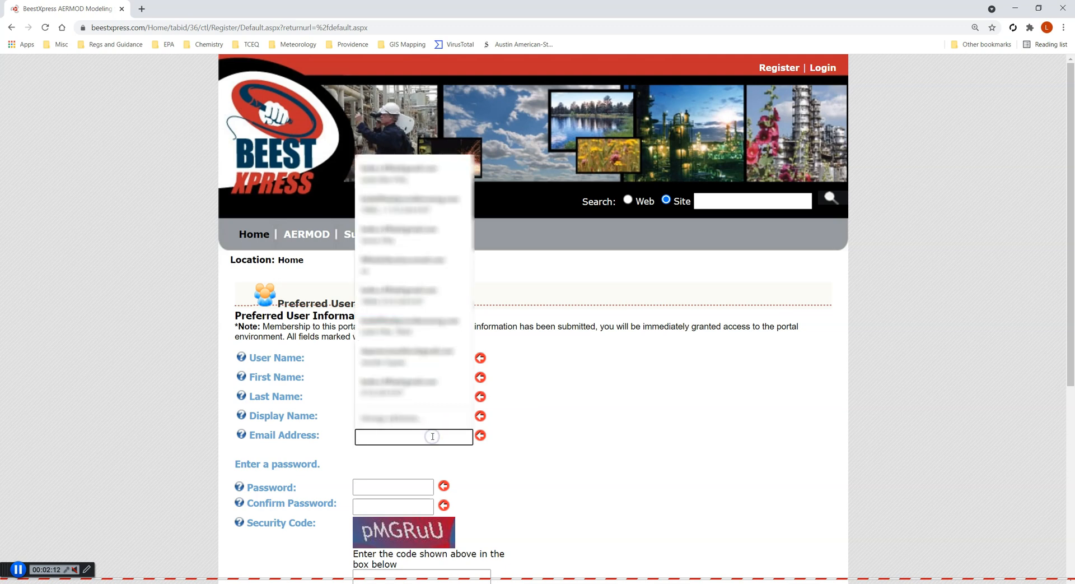
pyautogui.press('Down')
pyautogui.press('Return')
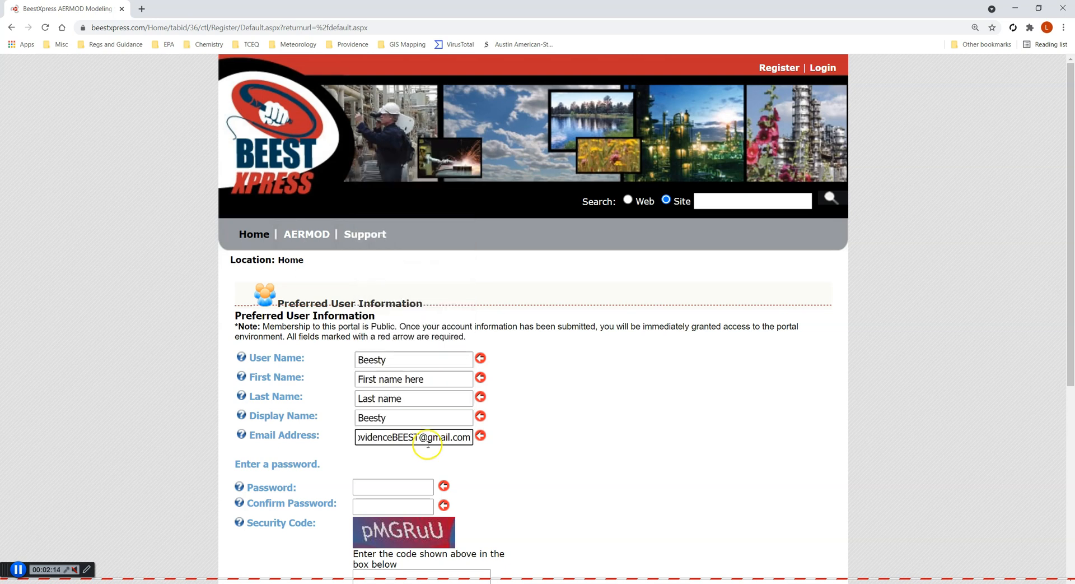
# Enter the account password in both password fields and type the security code shown in the image
pyautogui.click(400, 484)
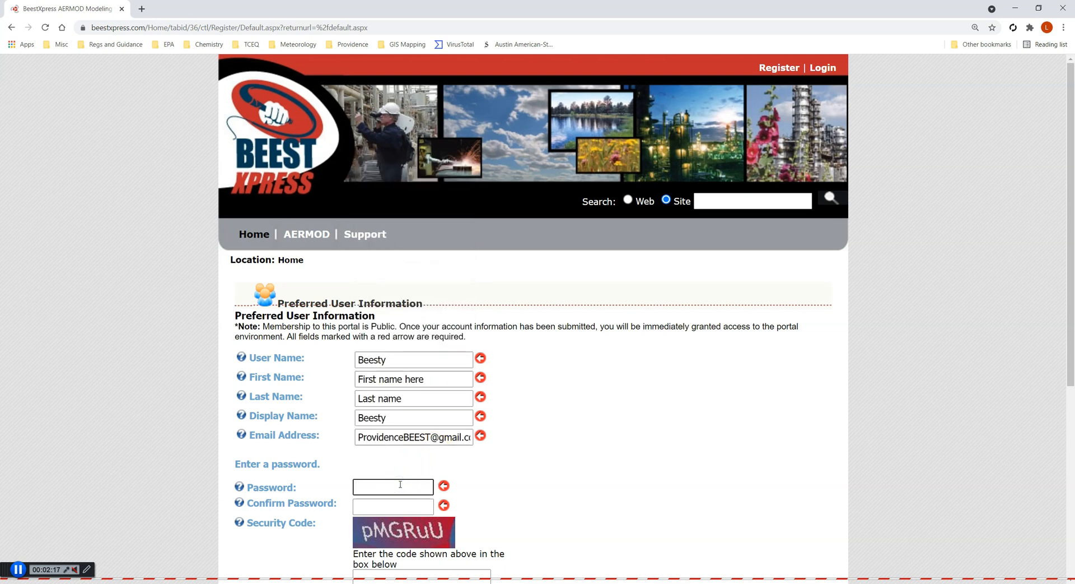
pyautogui.write('********')
pyautogui.press('Tab')
pyautogui.write('*****')
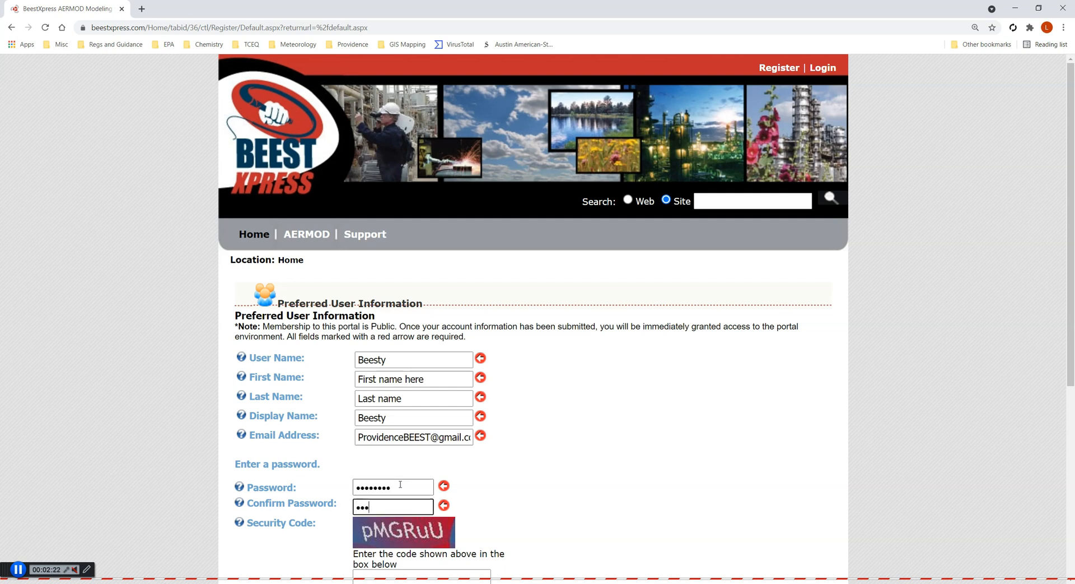
pyautogui.write('***')
pyautogui.scroll(-2, 430, 486)
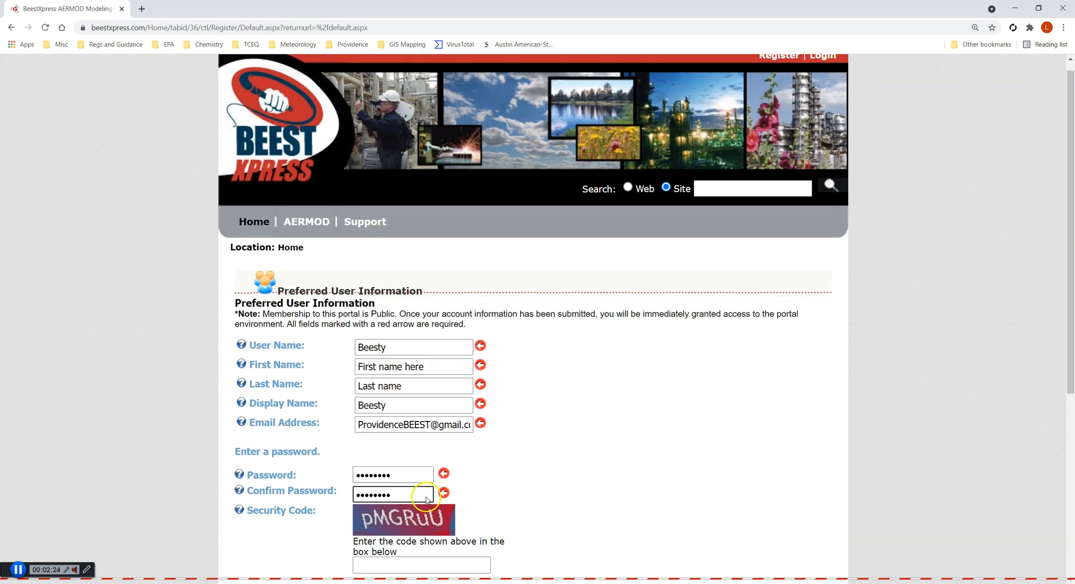
pyautogui.click(430, 473)
pyautogui.write('pMGRuU')
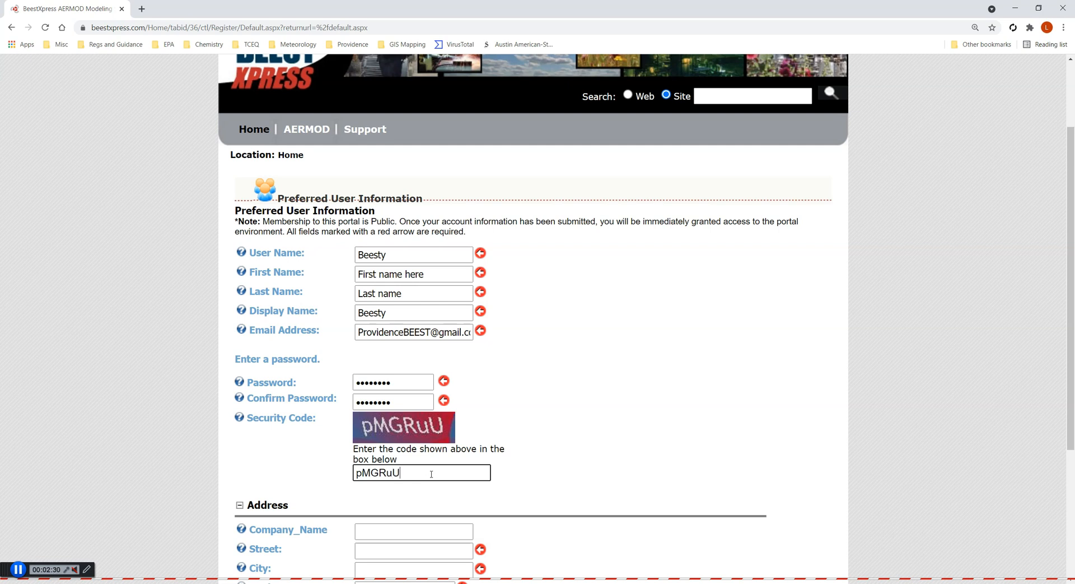
# Autofill the company, postal address and telephone fields from a saved address and submit the registration
pyautogui.scroll(-3, 431, 474)
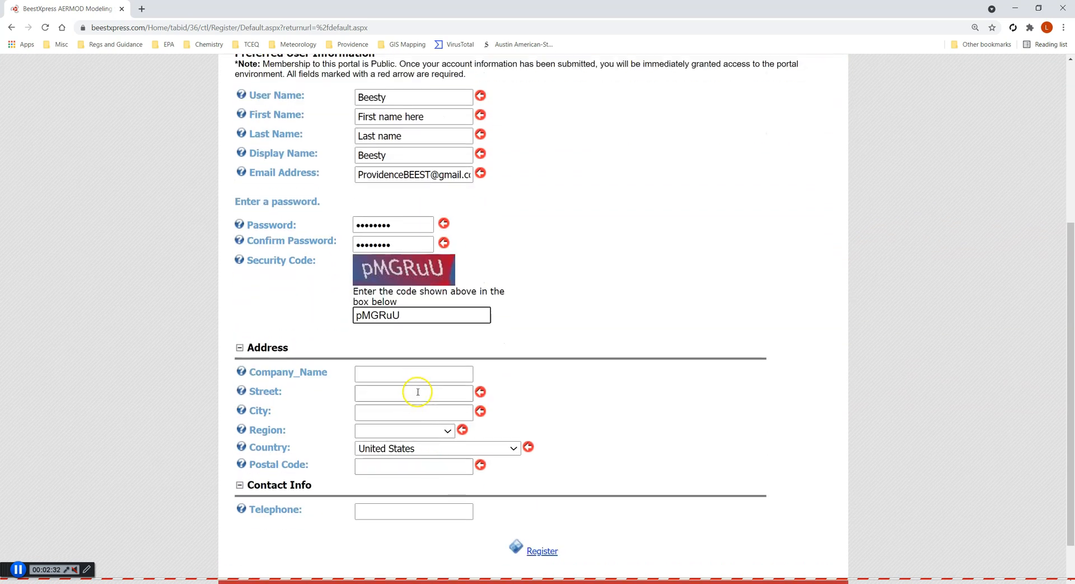
pyautogui.click(417, 393)
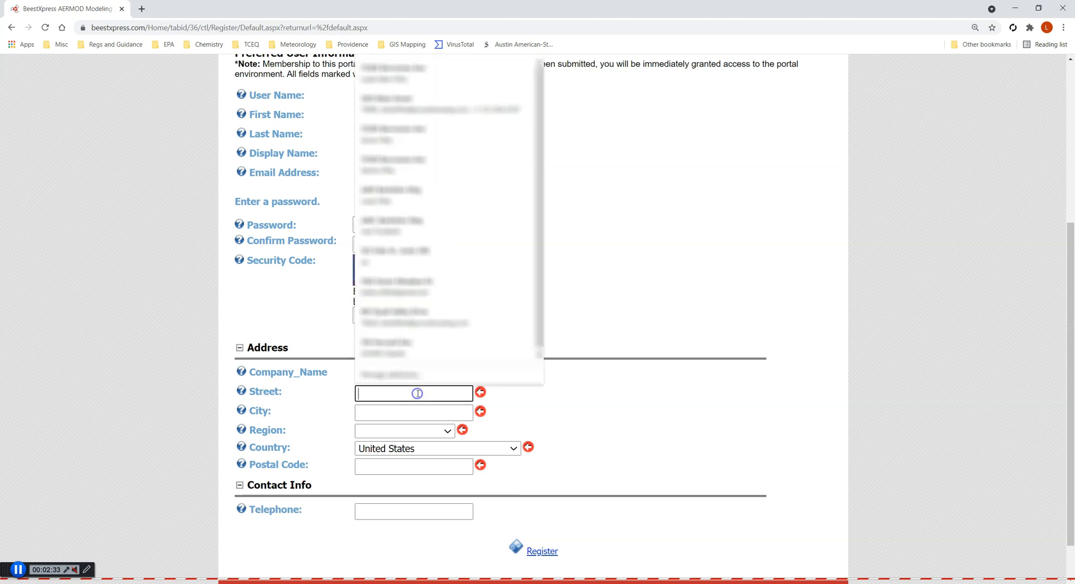
pyautogui.write('123 Fake St., Suite 300')
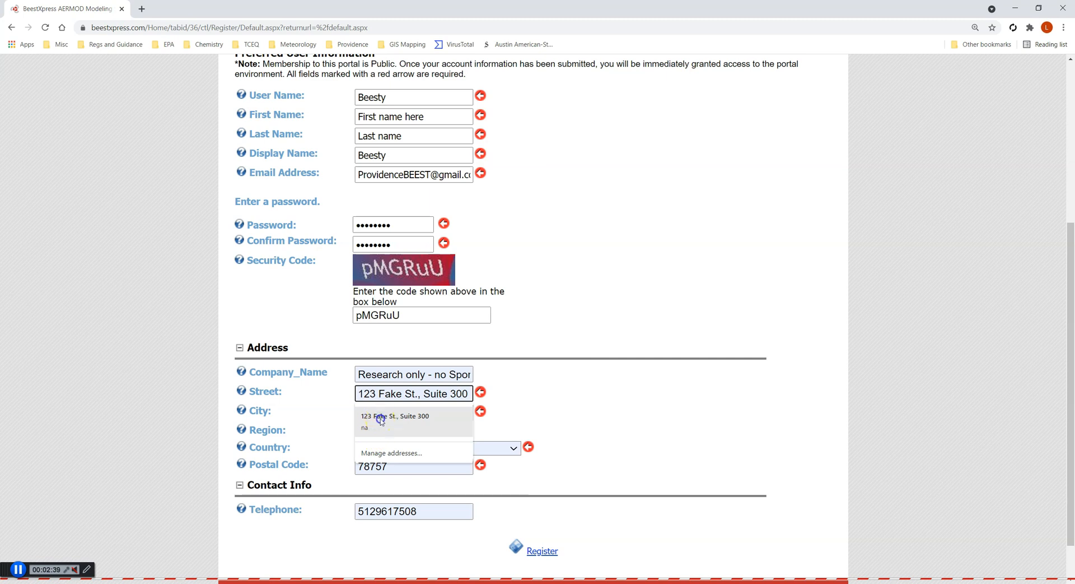
pyautogui.click(400, 419)
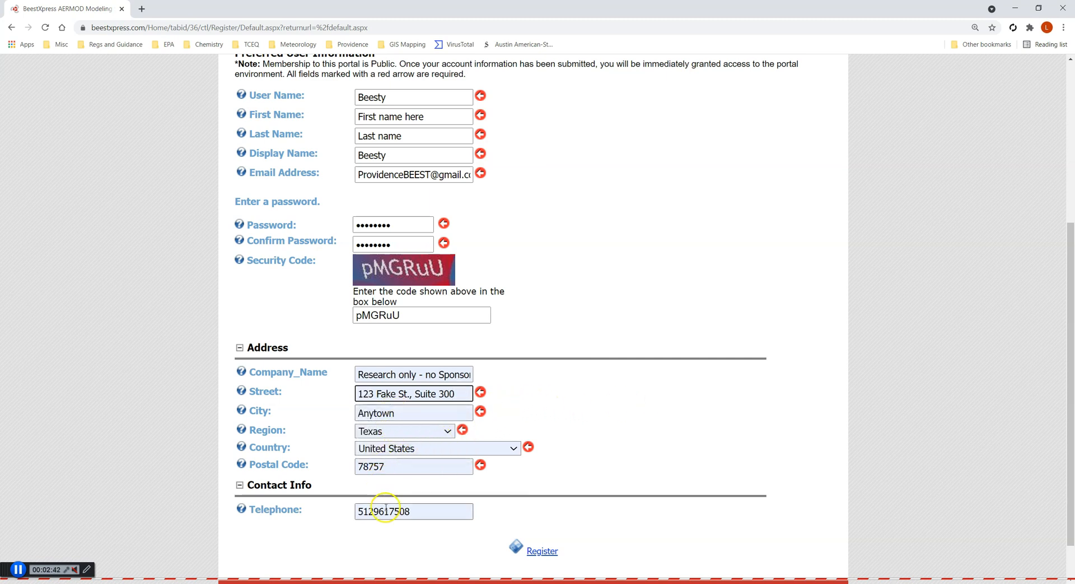
pyautogui.scroll(-1, 428, 511)
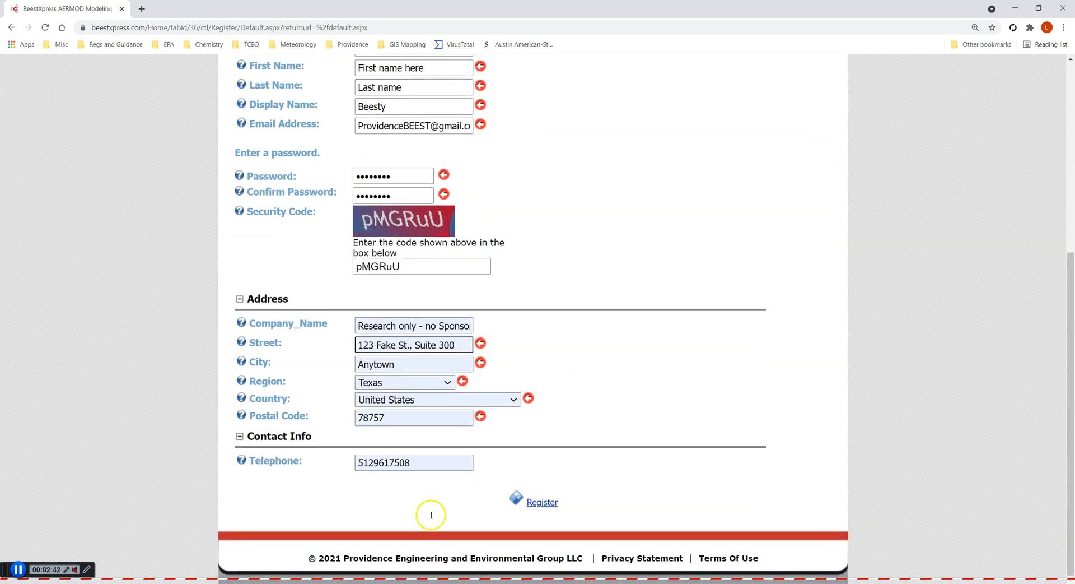
pyautogui.click(553, 507)
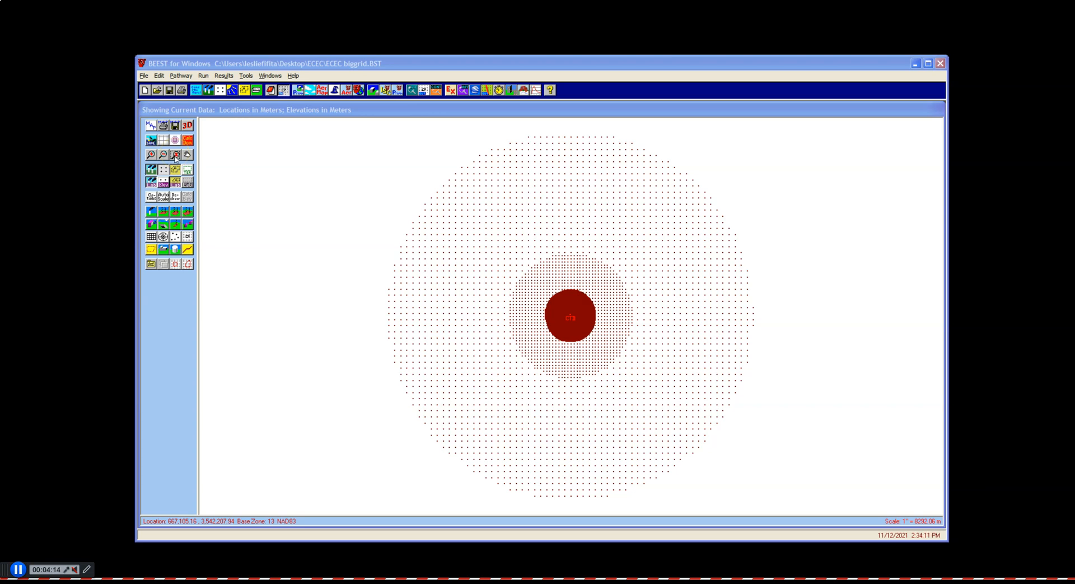
# Open the Receptor Options dialog to review the receptor settings, then return to the receptor plot
pyautogui.click(220, 92)
pyautogui.click(220, 92)
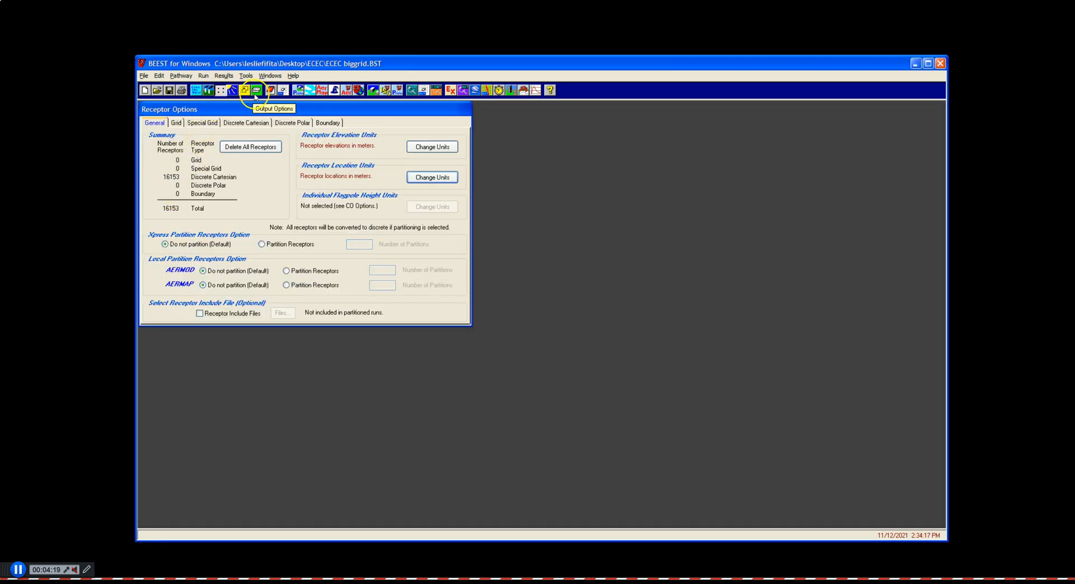
pyautogui.click(284, 92)
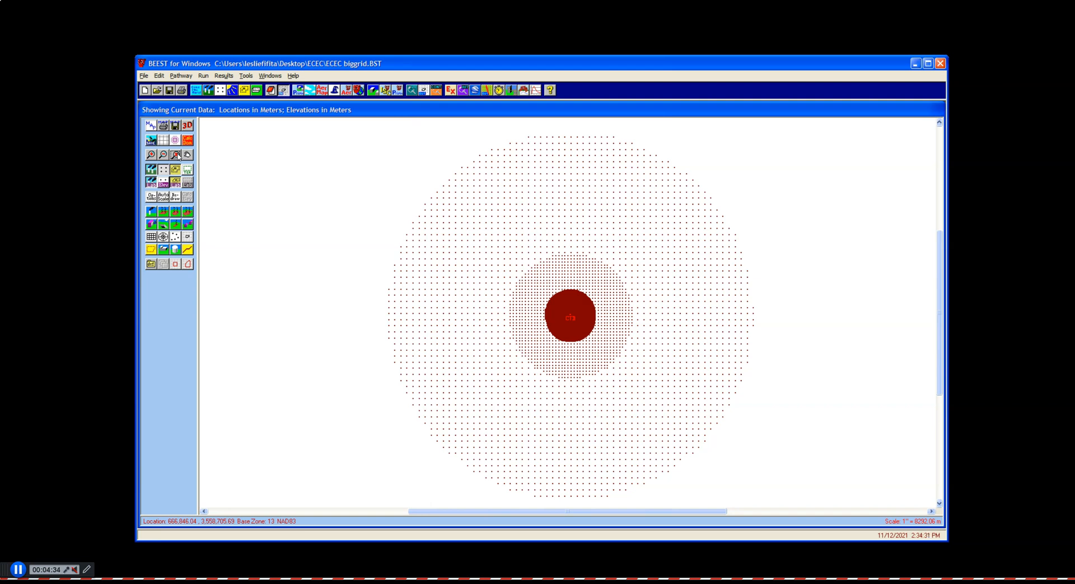
# Zoom the plot in on the facility and turn off the boundary and source labels
pyautogui.click(177, 154)
pyautogui.moveTo(564, 309); pyautogui.dragTo(577, 325)
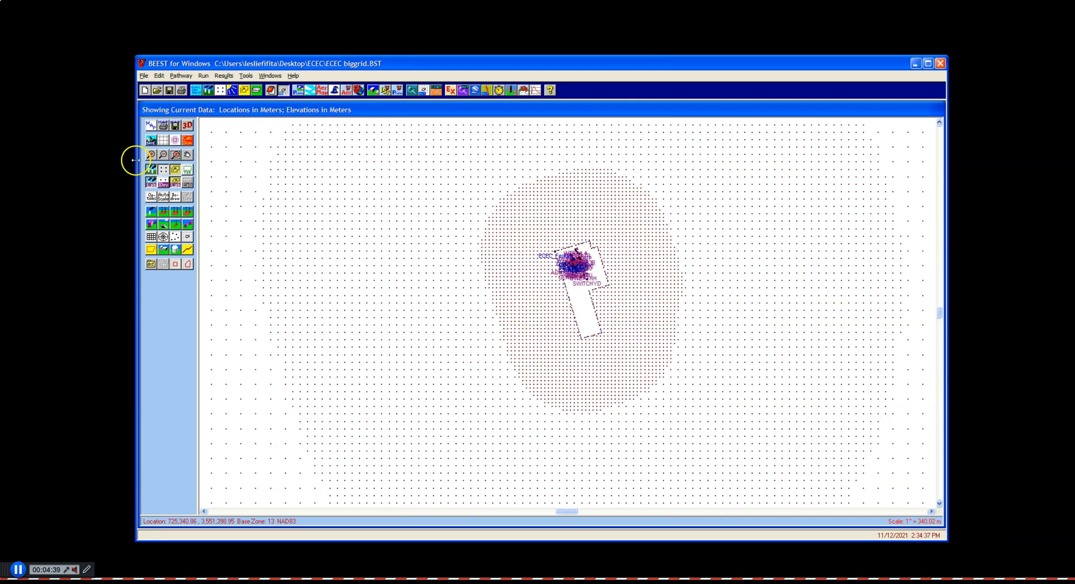
pyautogui.click(176, 154)
pyautogui.moveTo(522, 215); pyautogui.dragTo(650, 360)
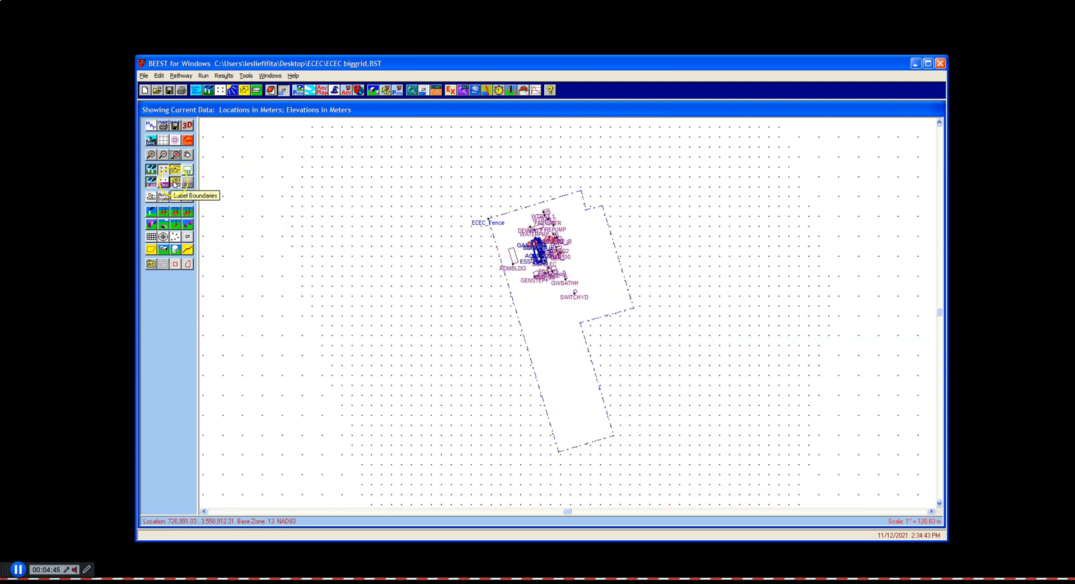
pyautogui.click(168, 193)
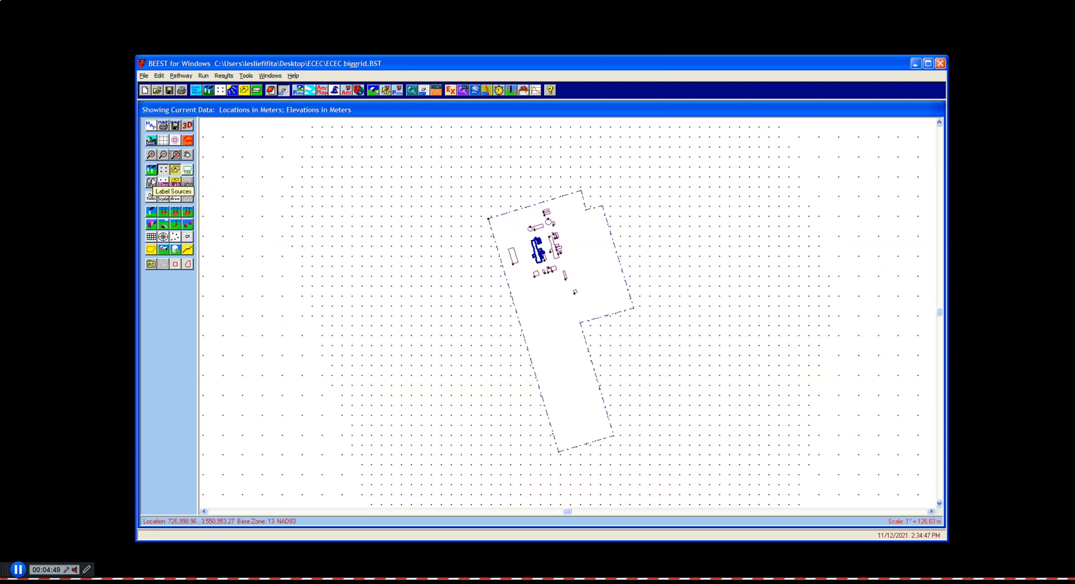
pyautogui.click(153, 184)
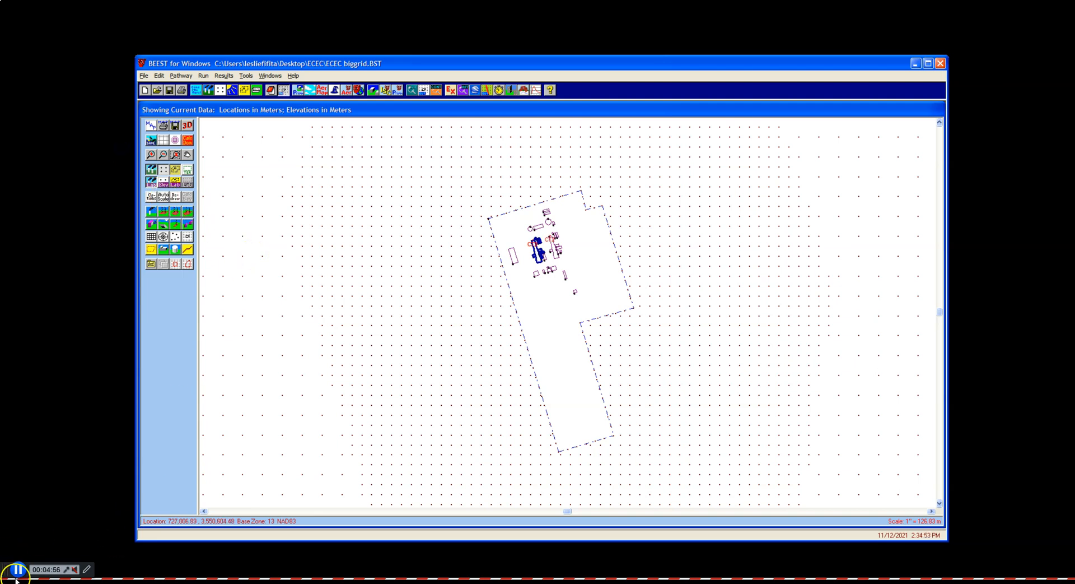
pyautogui.click(18, 569)
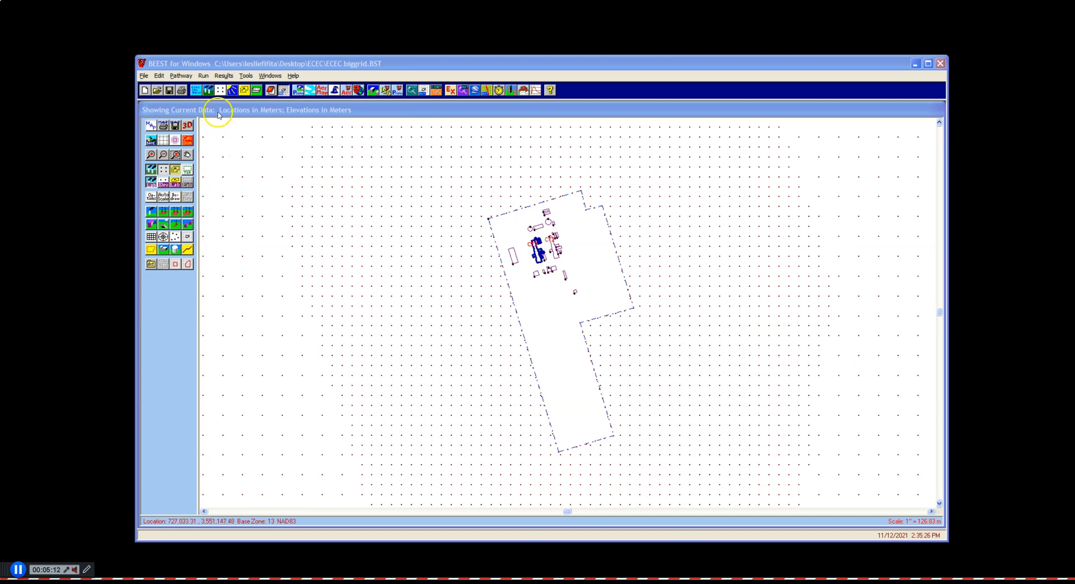
# In Receptor Options, set the Xpress partition option to Partition Receptors with 10 partitions
pyautogui.click(221, 91)
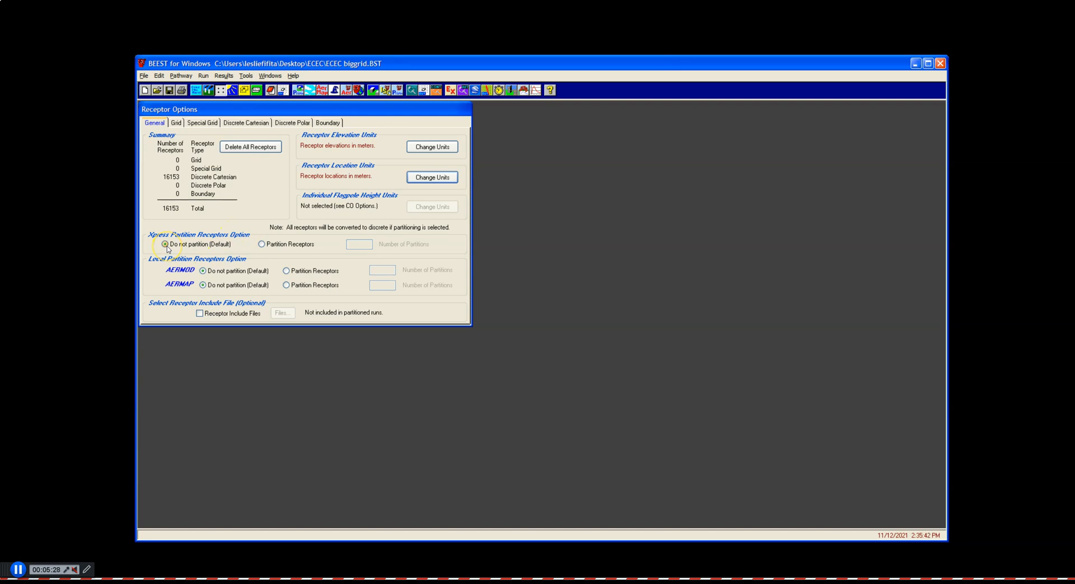
pyautogui.click(262, 244)
pyautogui.doubleClick(361, 244)
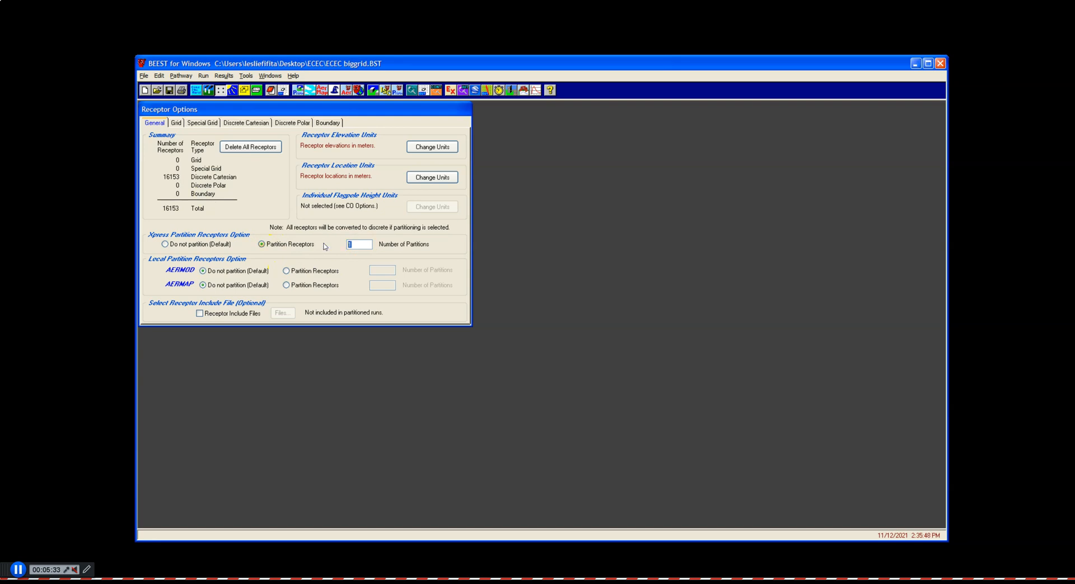
pyautogui.write('10')
pyautogui.click(372, 230)
# Create the BeestXpress input files using the 2013-2019 met data with downwash included and write the Xpress file
pyautogui.click(359, 90)
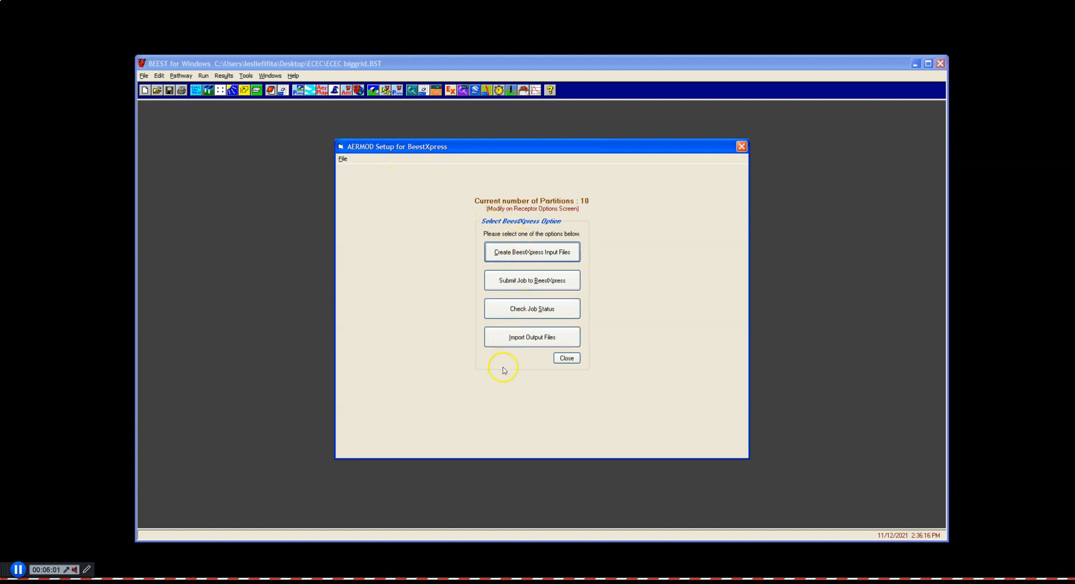
pyautogui.click(533, 257)
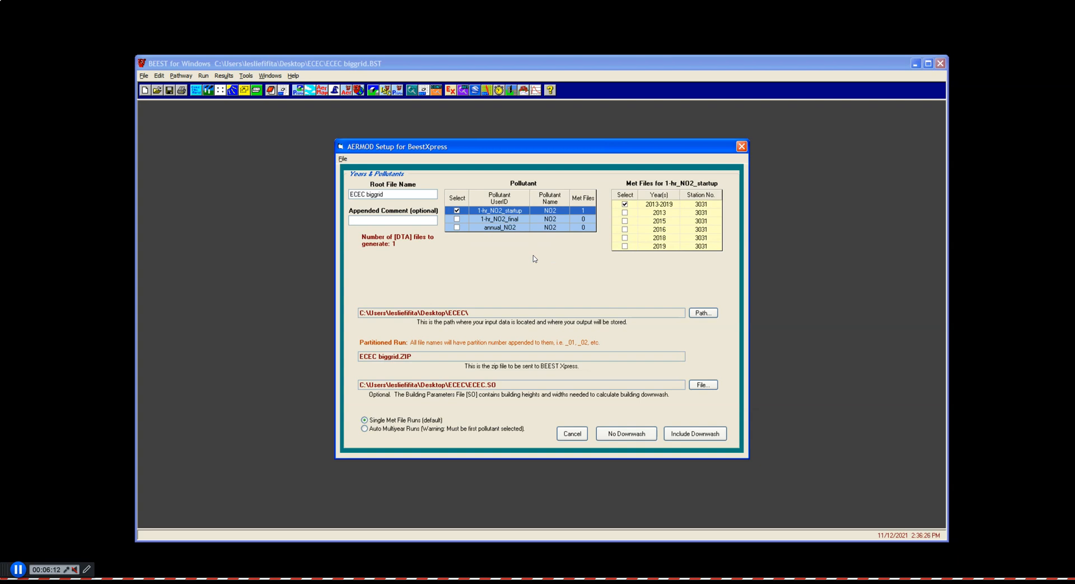
pyautogui.click(657, 203)
pyautogui.click(504, 215)
pyautogui.click(698, 438)
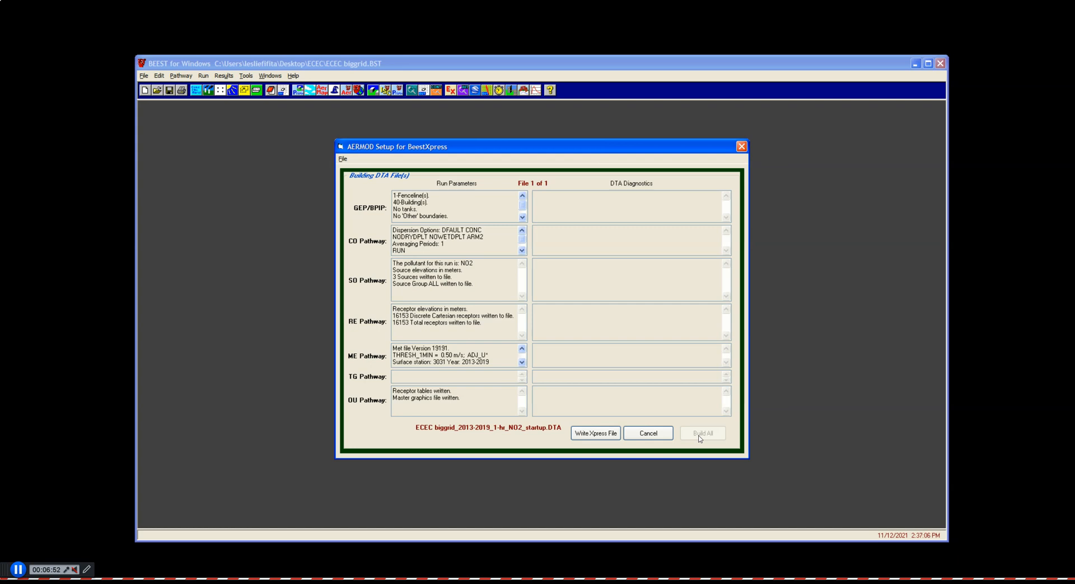
pyautogui.click(598, 437)
pyautogui.click(598, 438)
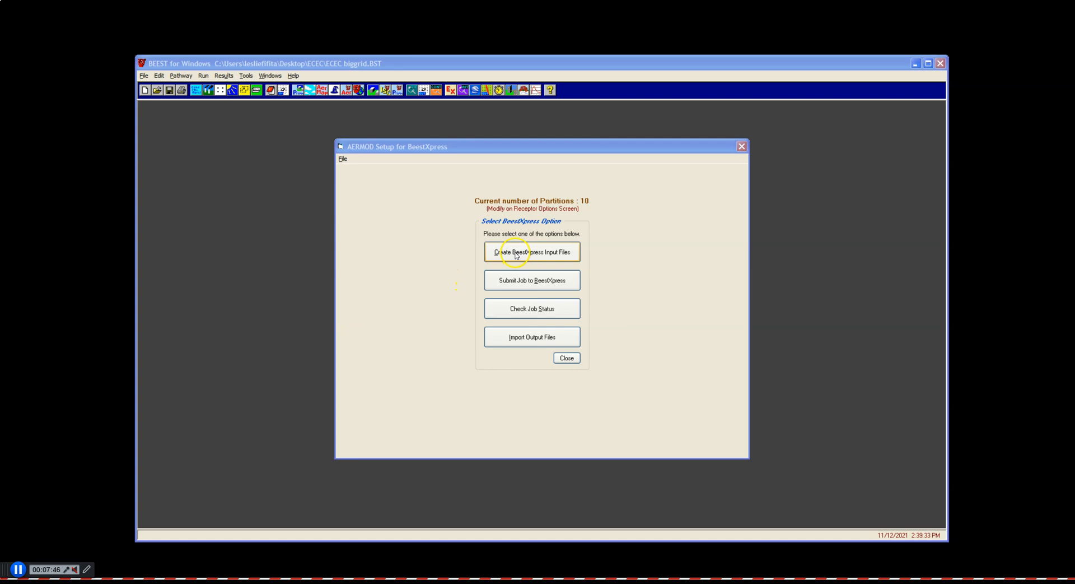
# Start submitting the job to BeestXpress and enter Test run as the job name
pyautogui.click(513, 285)
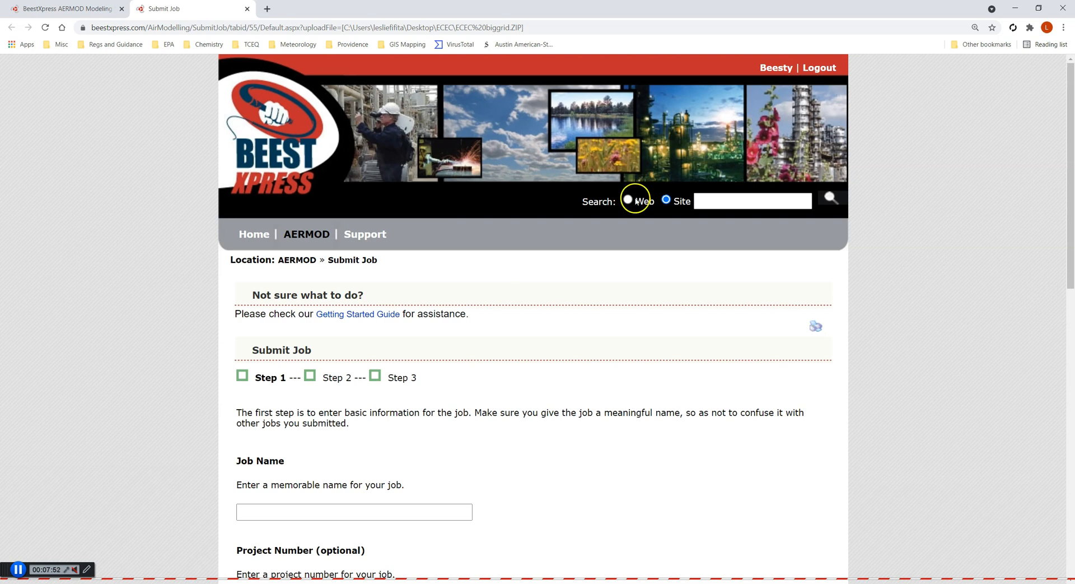
pyautogui.click(787, 69)
pyautogui.scroll(-5, 540, 317)
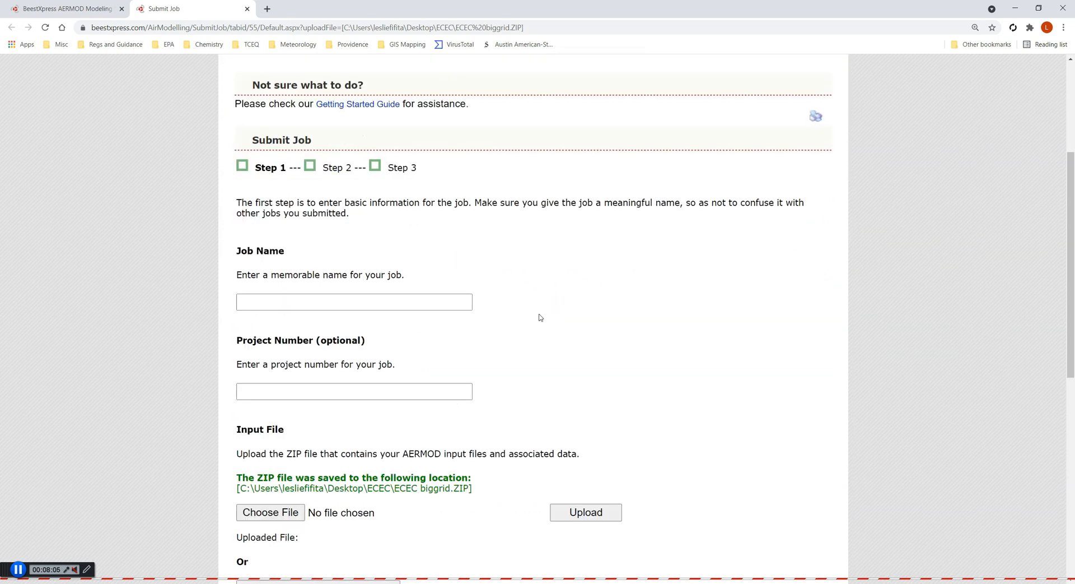
pyautogui.click(389, 249)
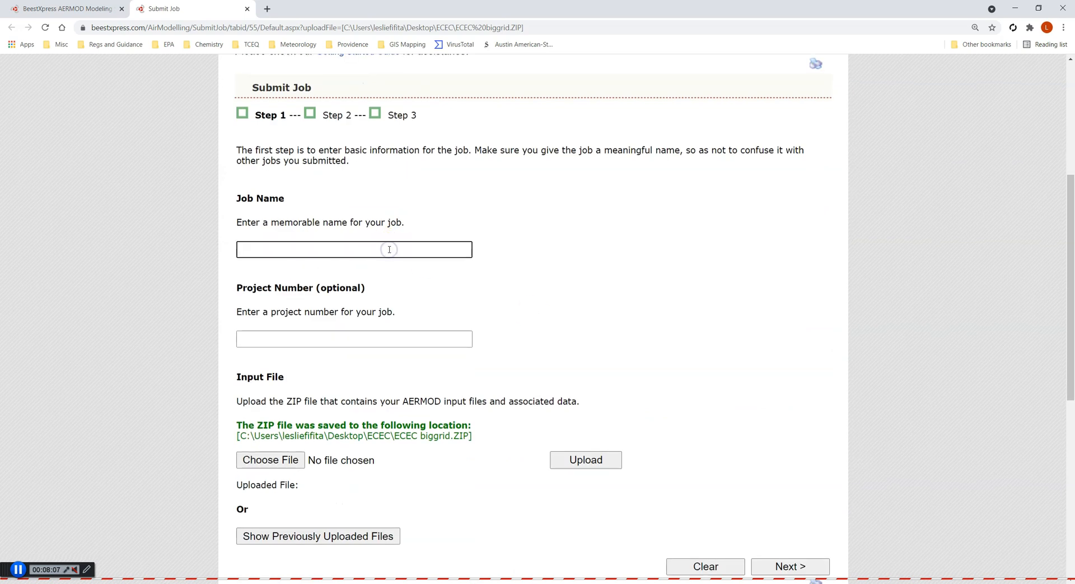
pyautogui.write('Test run')
# Enter job 333 as the project number
pyautogui.click(384, 339)
pyautogui.scroll(-1, 382, 340)
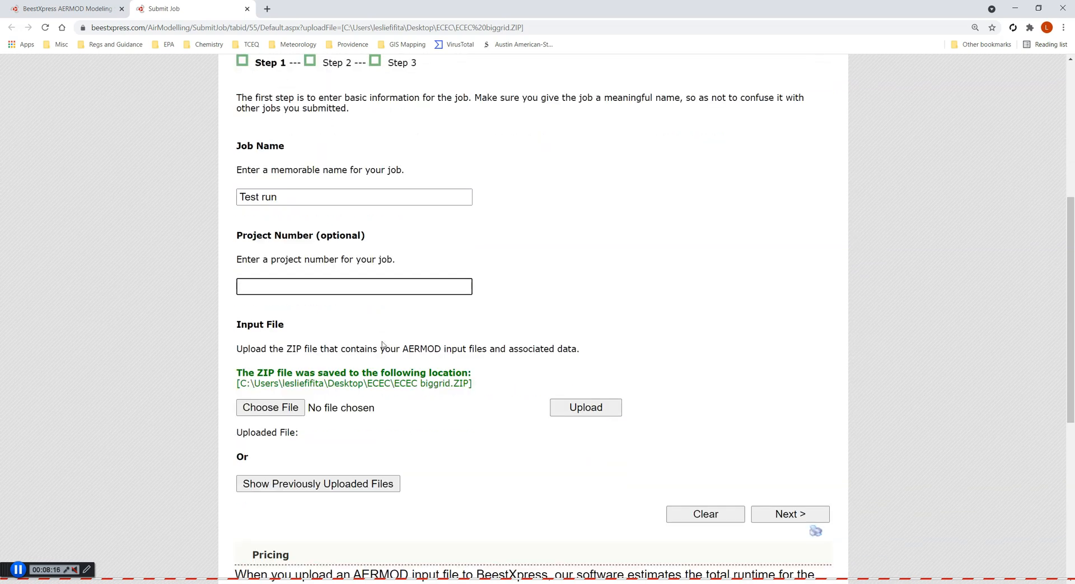
pyautogui.write('job 333')
pyautogui.scroll(-3, 377, 439)
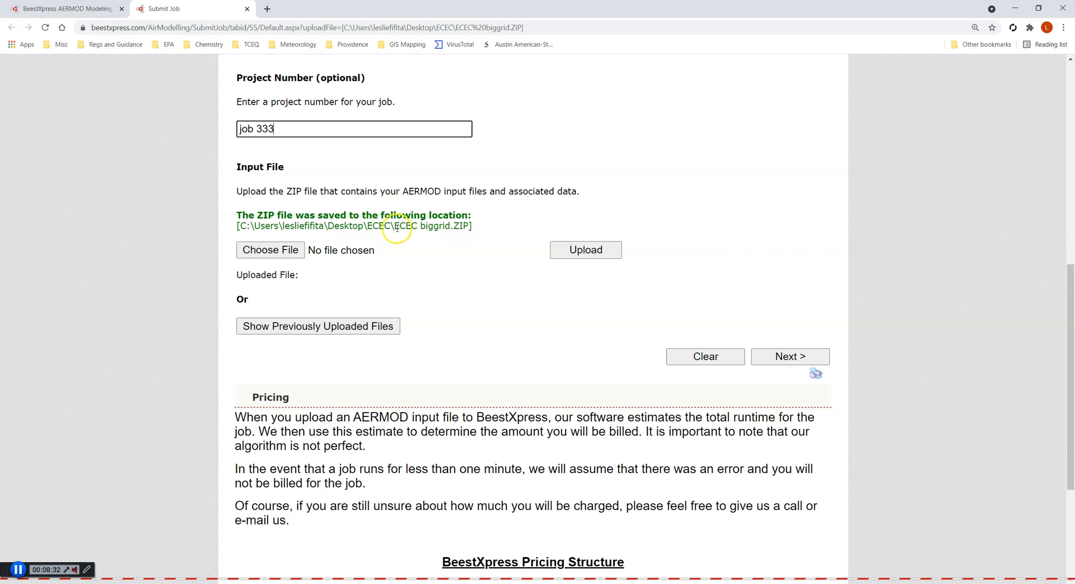
# Choose the ECEC biggrid.ZIP file from the saved ECEC folder and upload it
pyautogui.moveTo(390, 225); pyautogui.dragTo(241, 226)
pyautogui.hotkey('ctrl', 'c')
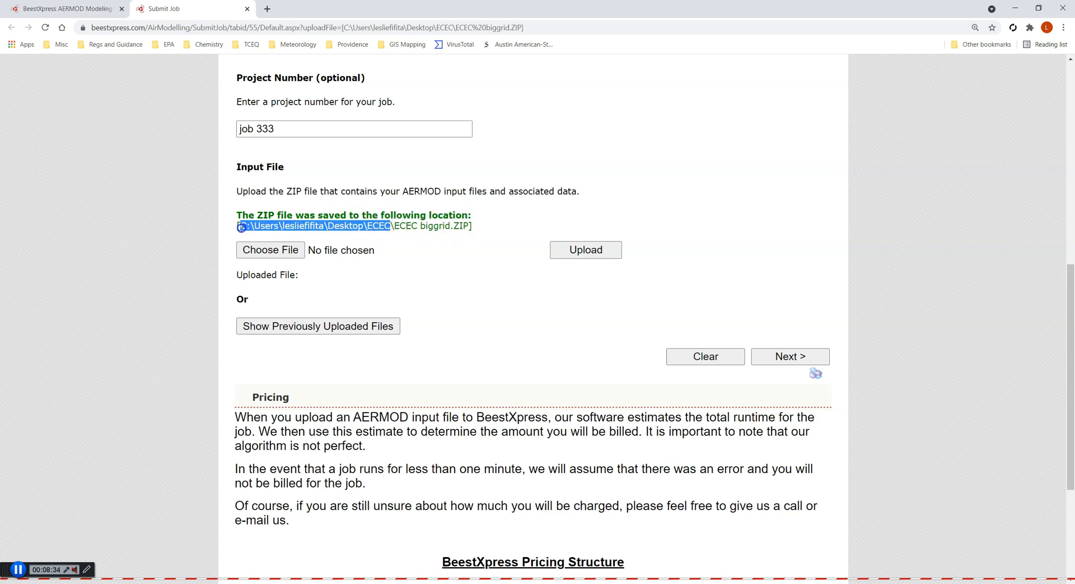
pyautogui.click(280, 251)
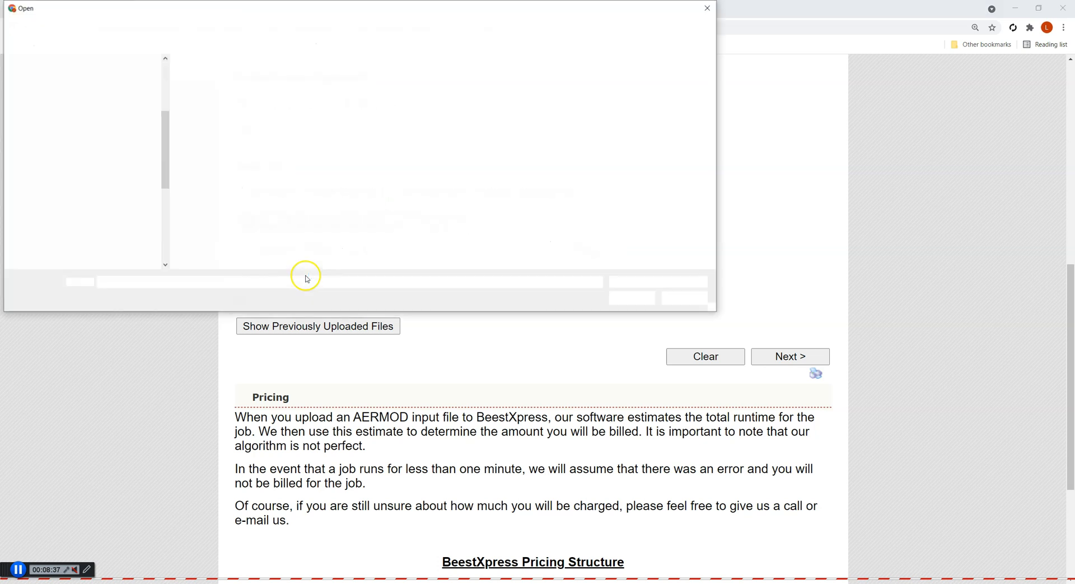
pyautogui.hotkey('ctrl', 'v')
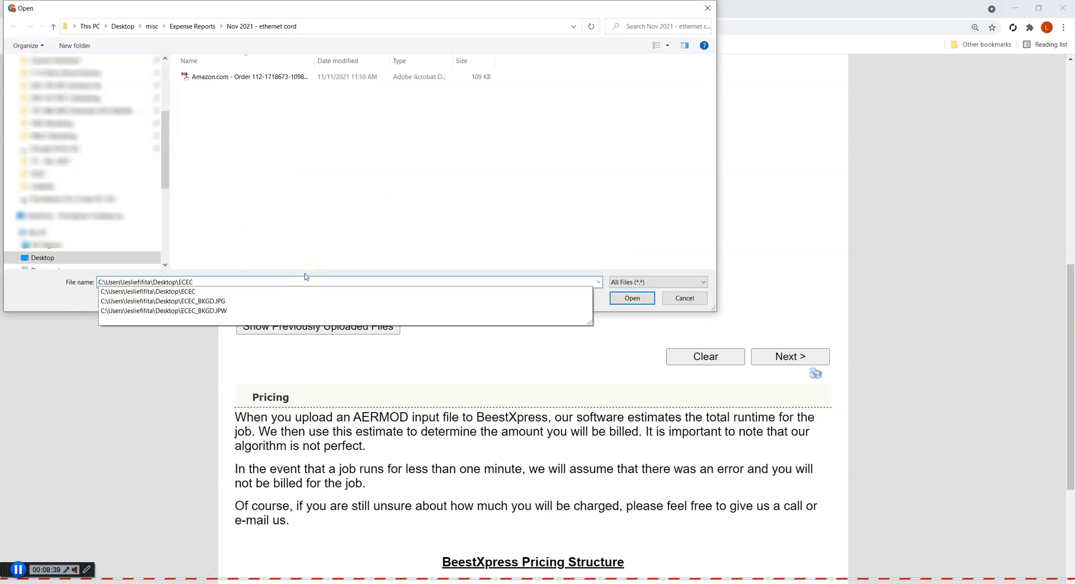
pyautogui.press('Return')
pyautogui.scroll(-1, 277, 120)
pyautogui.scroll(1, 276, 120)
pyautogui.click(303, 60)
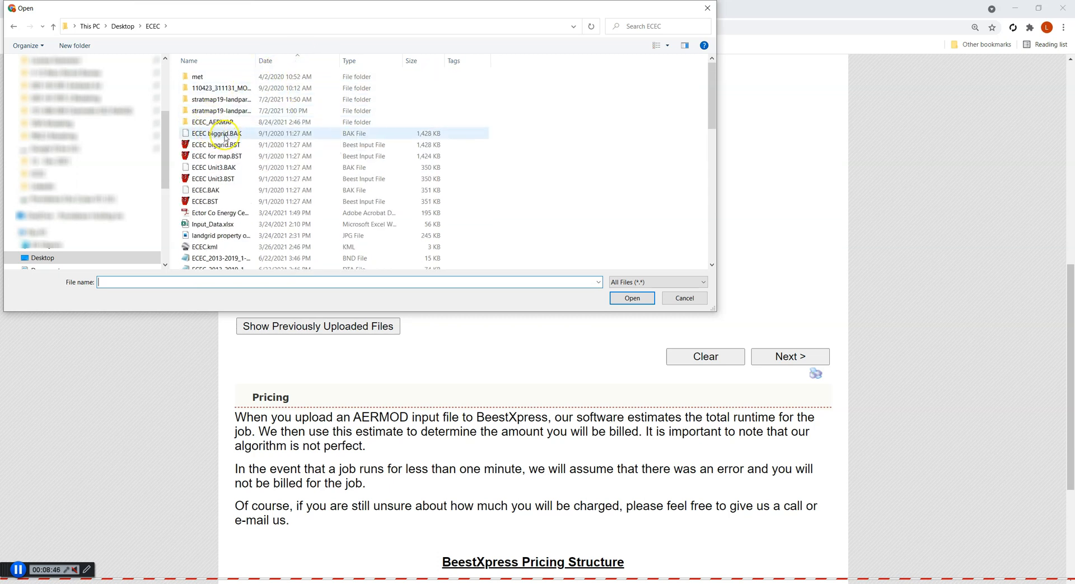
pyautogui.moveTo(319, 7); pyautogui.dragTo(455, 98)
pyautogui.doubleClick(387, 148)
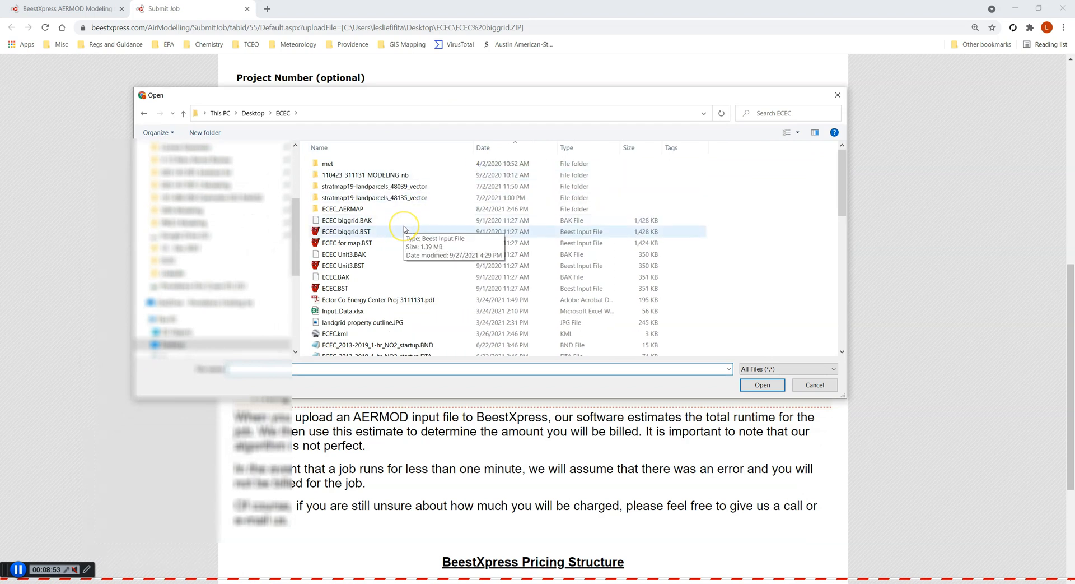
pyautogui.click(354, 148)
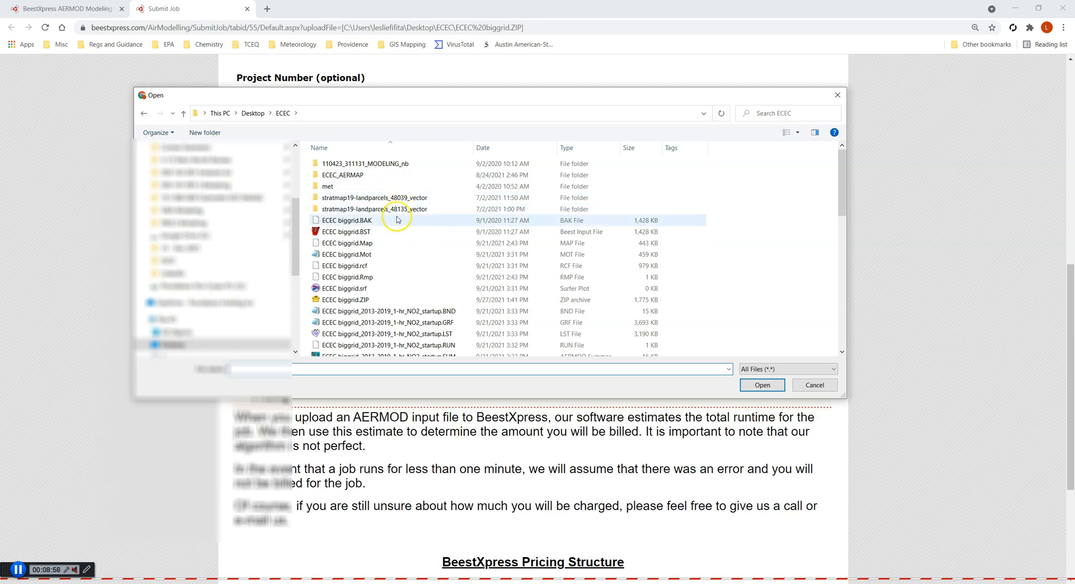
pyautogui.click(363, 300)
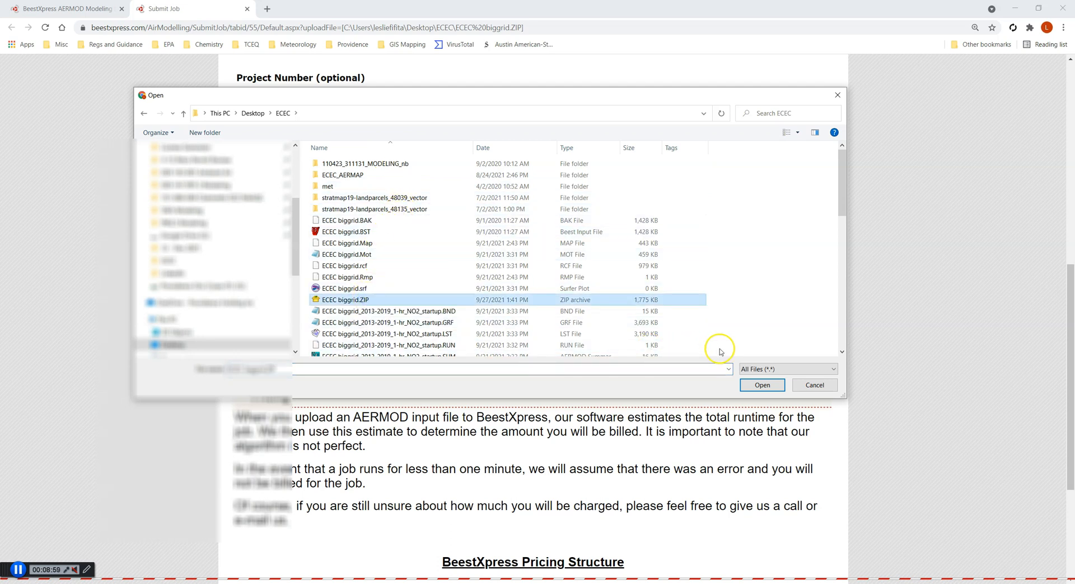
pyautogui.click(763, 386)
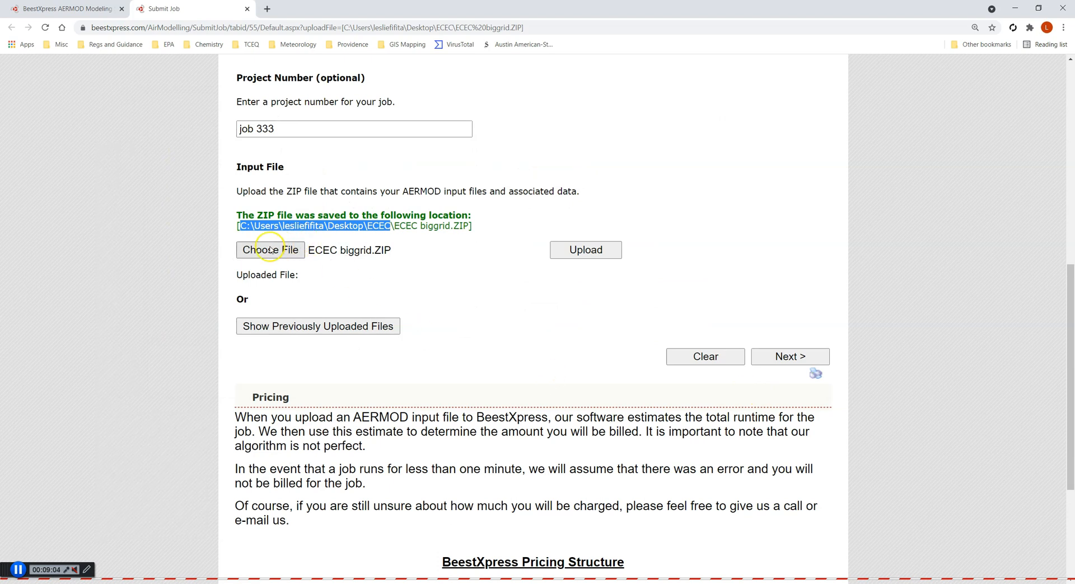
pyautogui.click(610, 252)
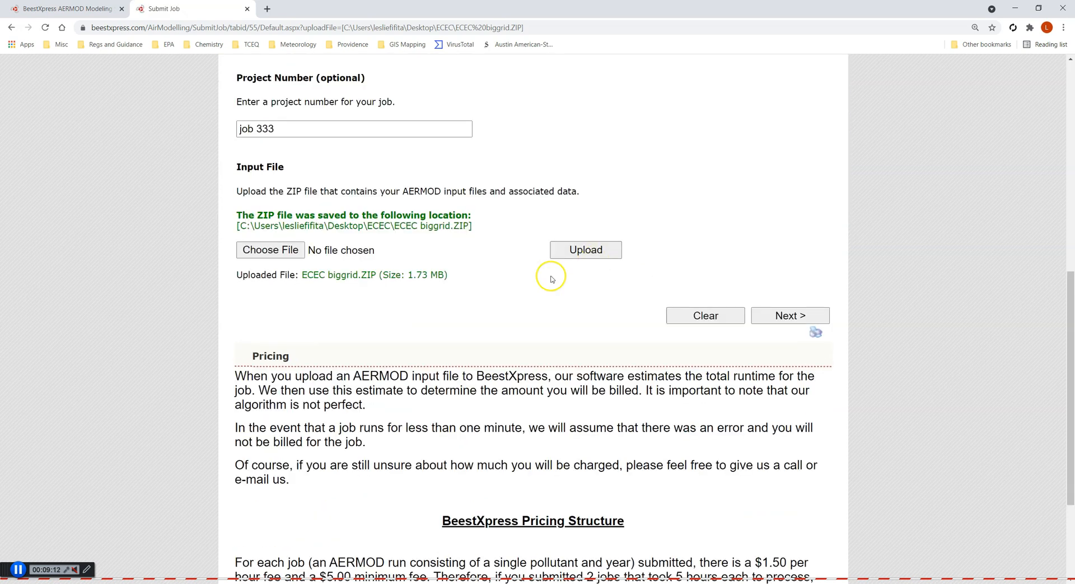
# Advance to job selection, keep intermediate partition output files set to No, and submit the Test run job
pyautogui.moveTo(234, 274); pyautogui.dragTo(469, 276)
pyautogui.click(469, 280)
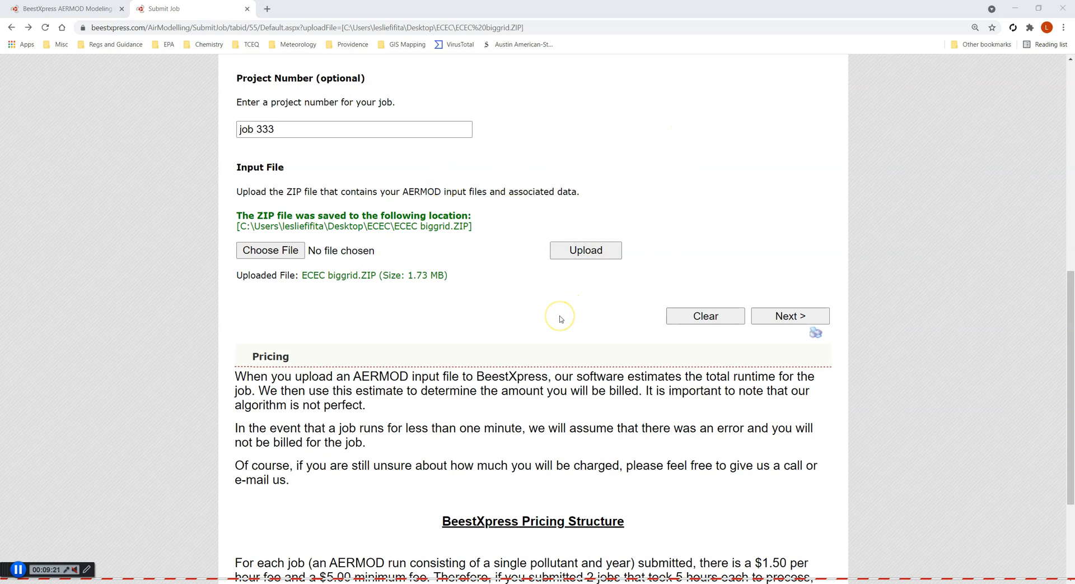
pyautogui.scroll(-3, 561, 319)
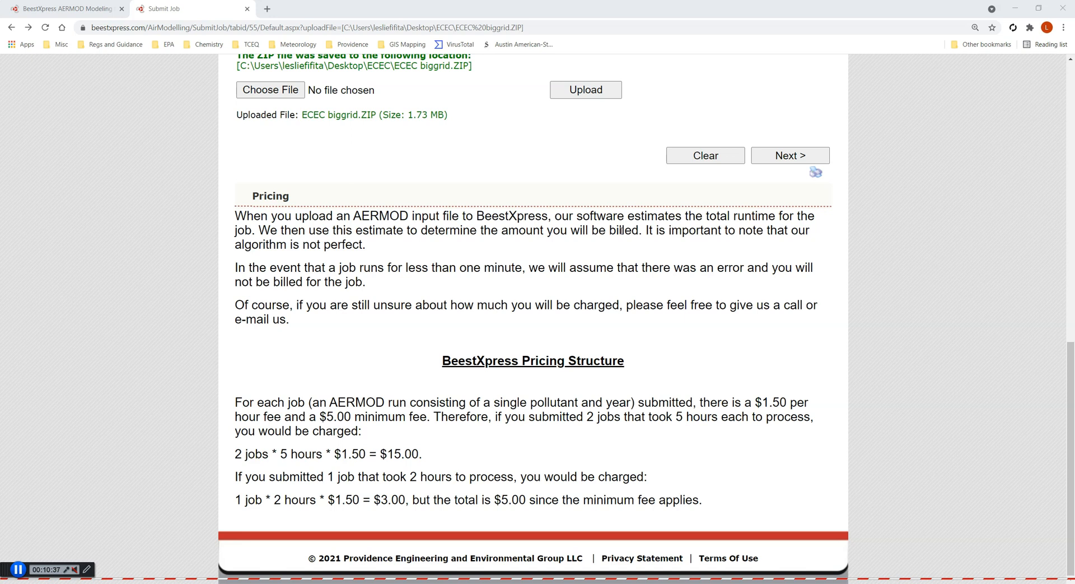
pyautogui.click(777, 162)
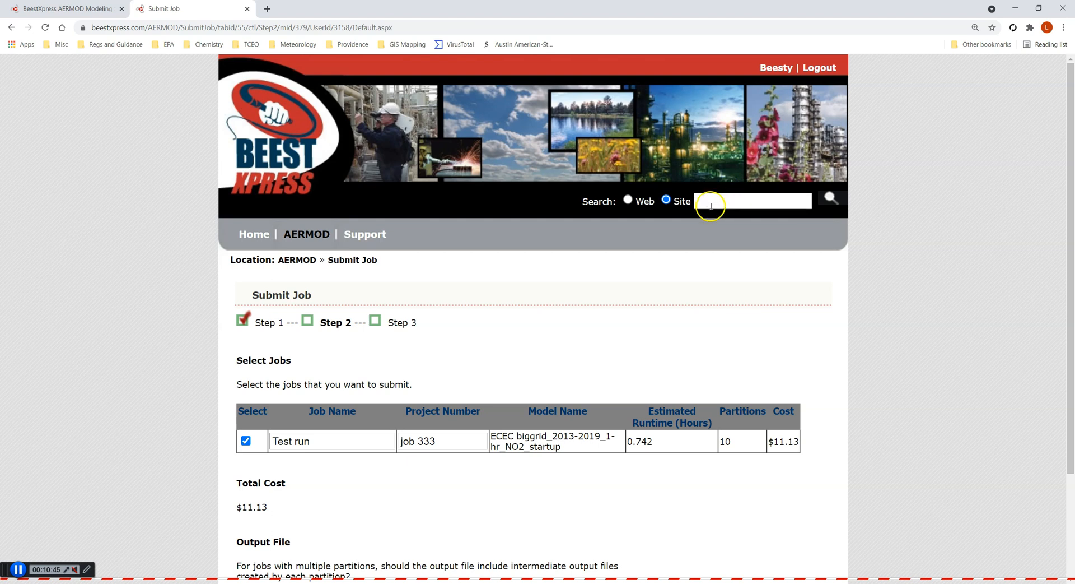
pyautogui.scroll(-1, 708, 262)
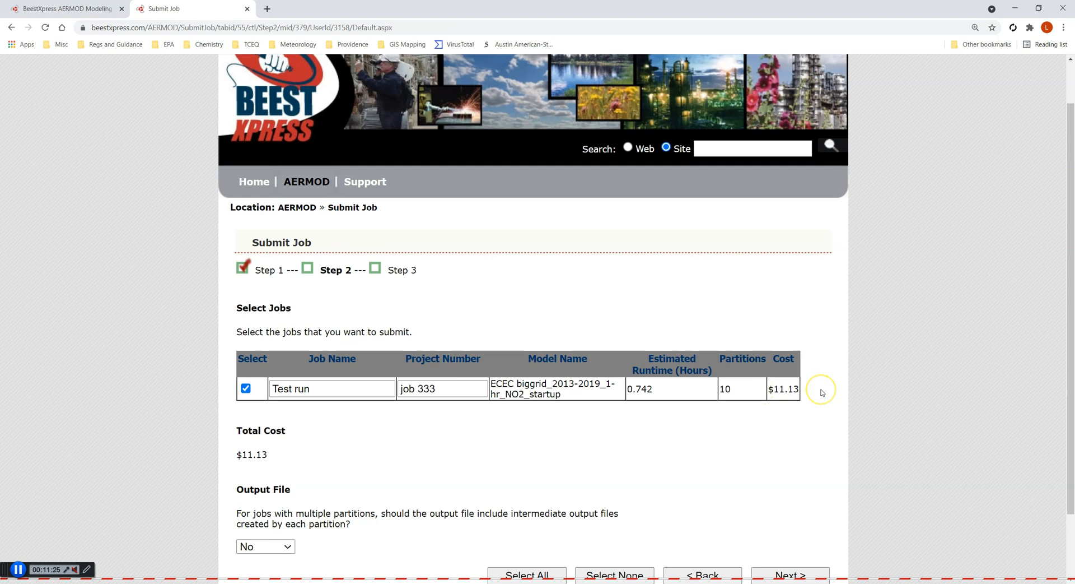
pyautogui.scroll(-2, 822, 392)
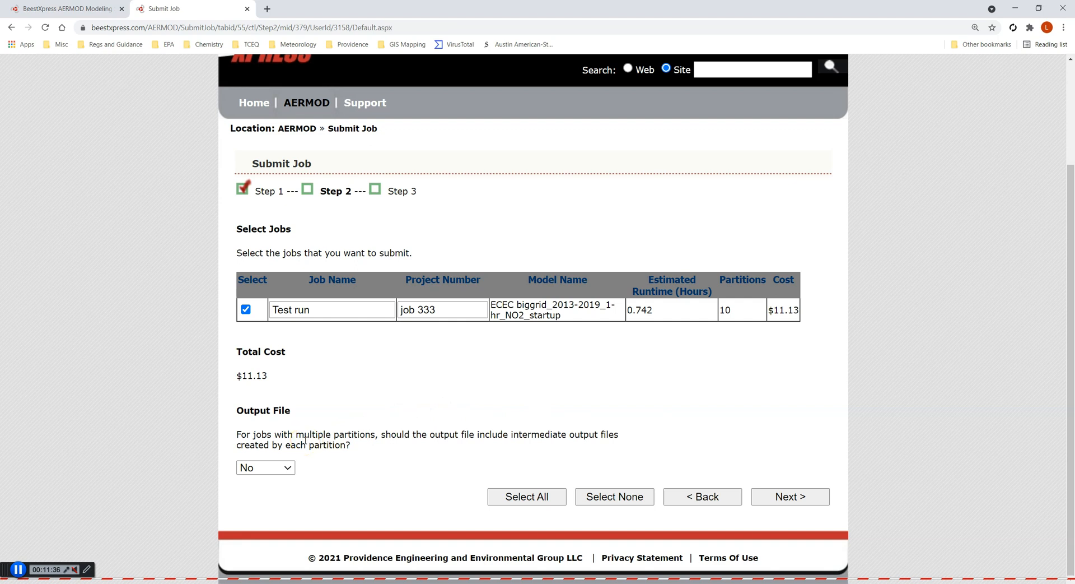
pyautogui.click(288, 467)
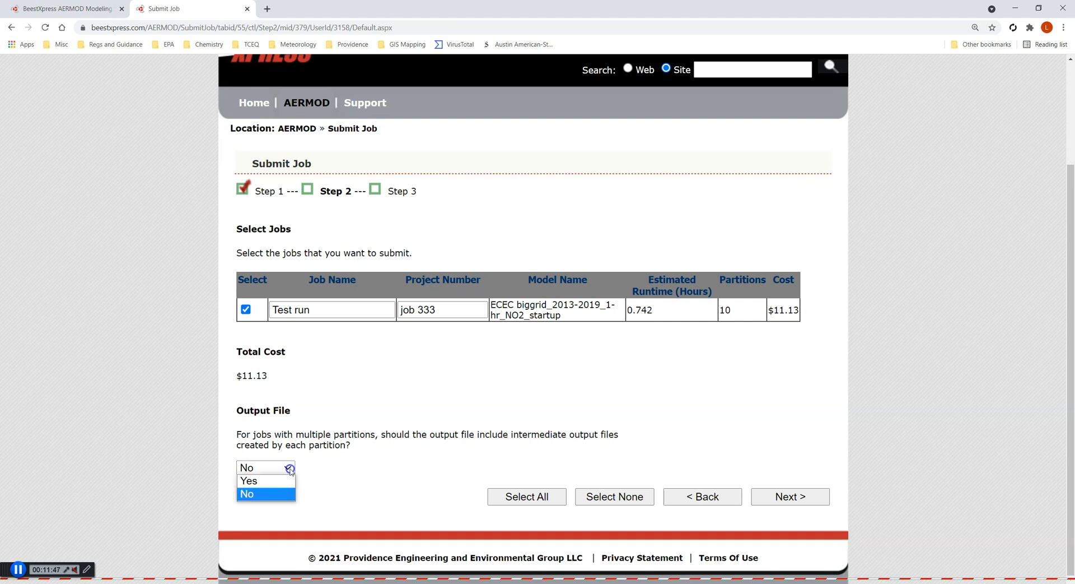
pyautogui.click(288, 467)
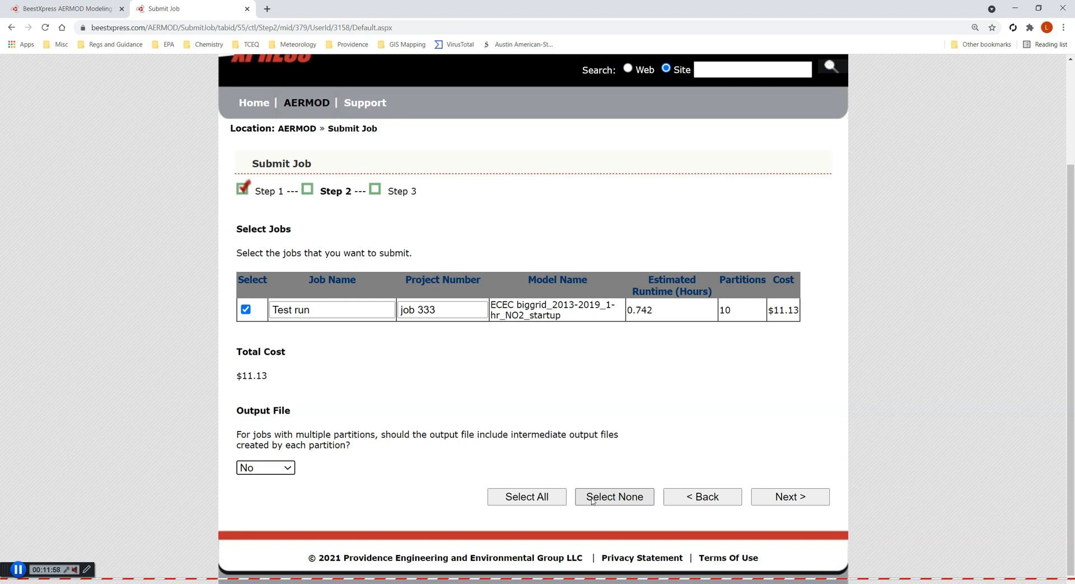
pyautogui.click(800, 497)
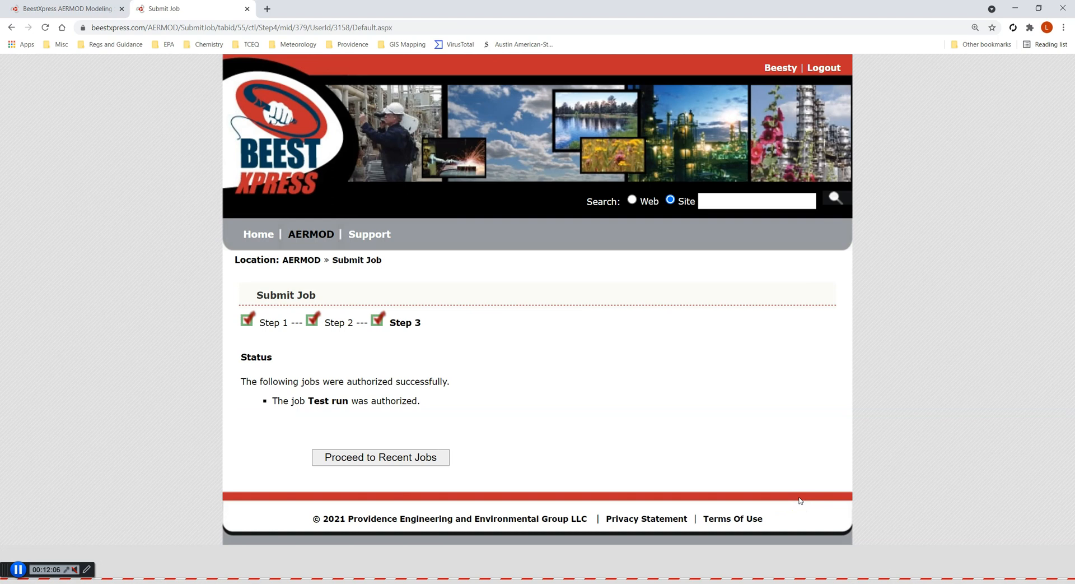
# Proceed to recent jobs and open the Test run job's details
pyautogui.click(22, 569)
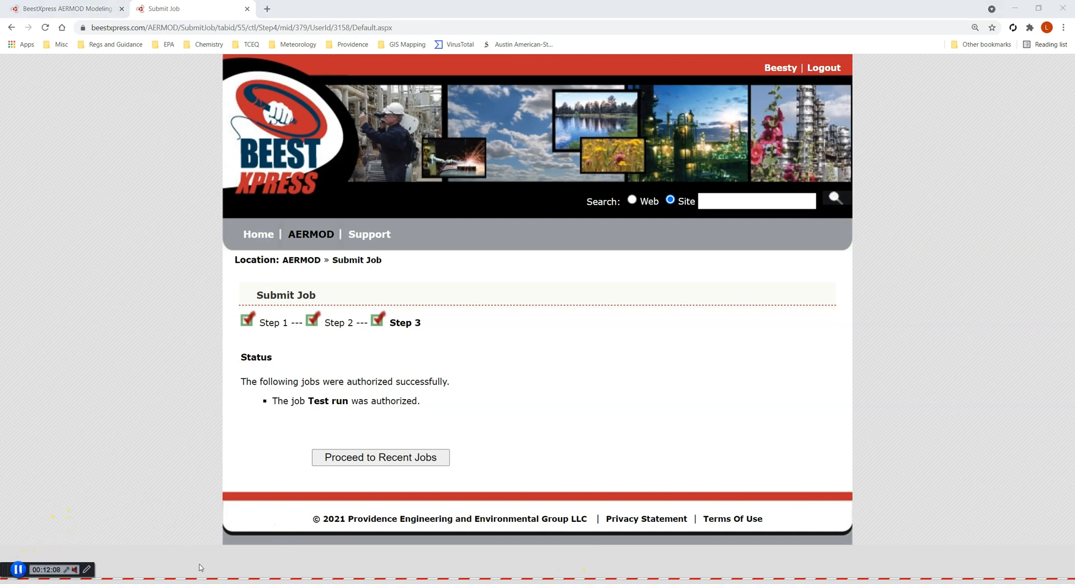
pyautogui.click(436, 460)
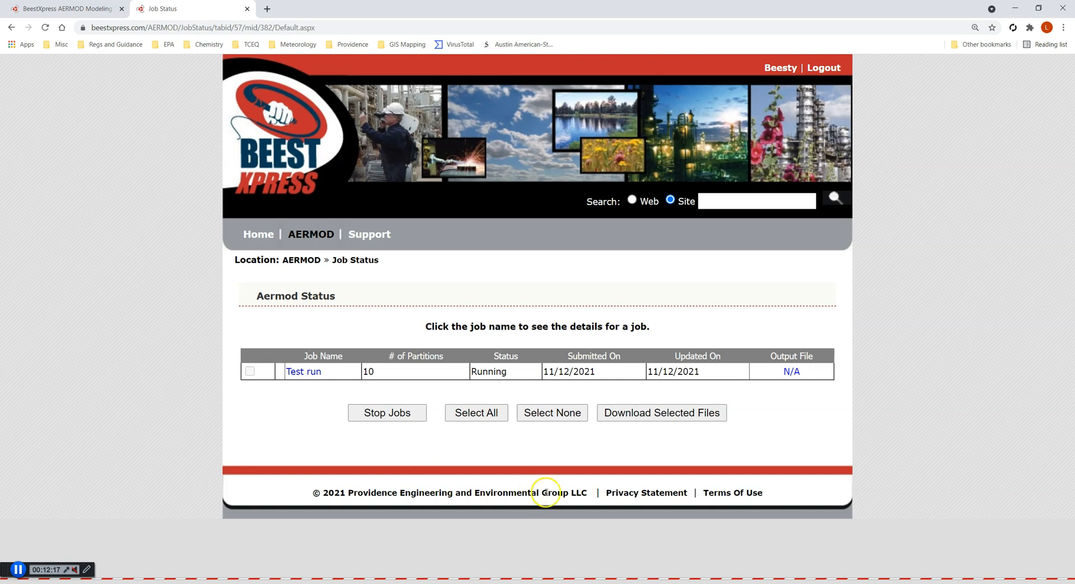
pyautogui.click(302, 372)
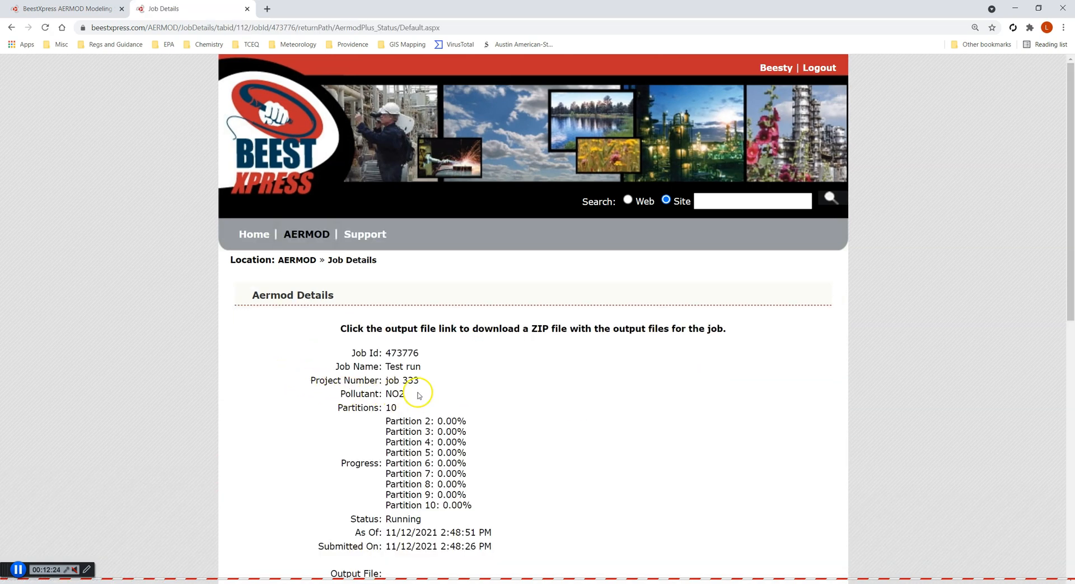
pyautogui.scroll(-1, 436, 391)
pyautogui.doubleClick(391, 355)
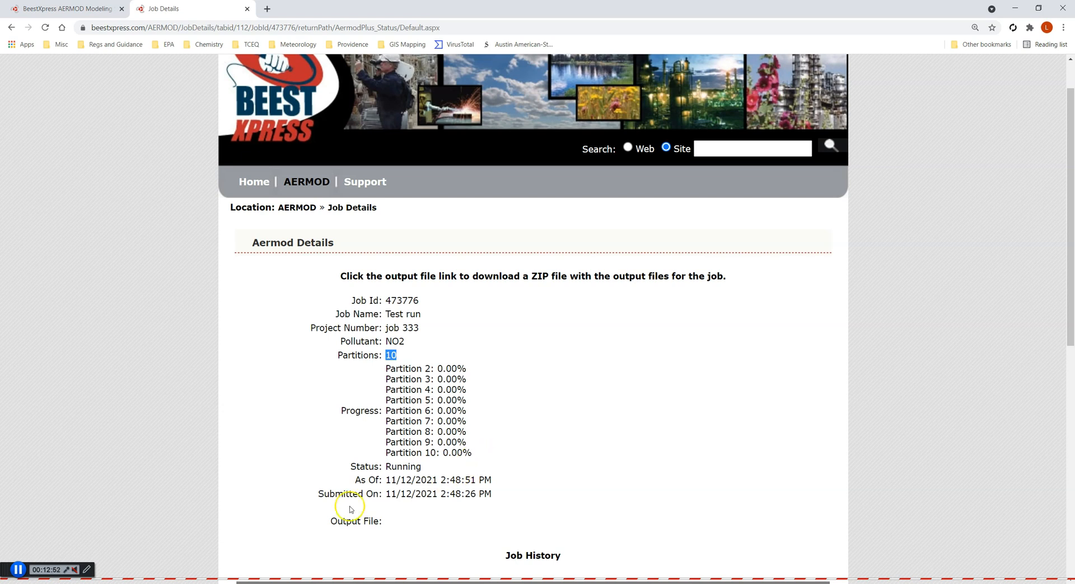
pyautogui.click(20, 570)
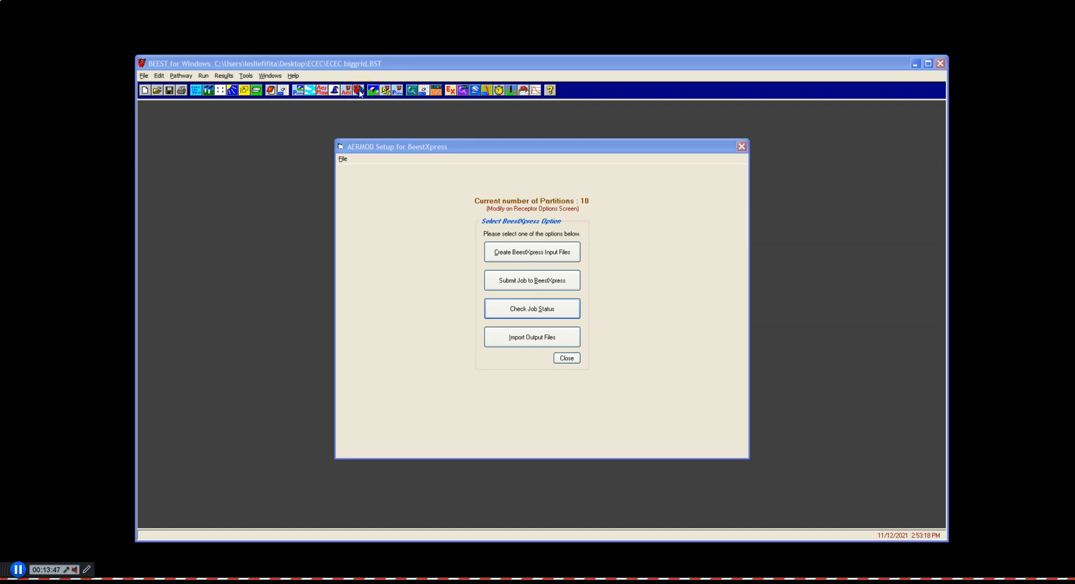
# Check the job status from BEEST and review the Test run job's partition progress and job history
pyautogui.click(537, 310)
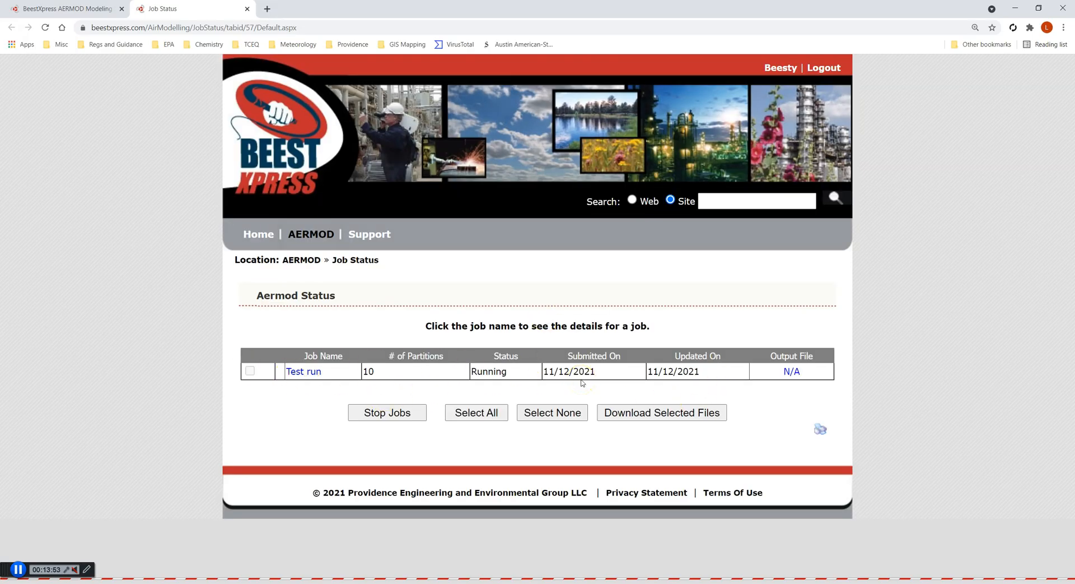
pyautogui.click(307, 371)
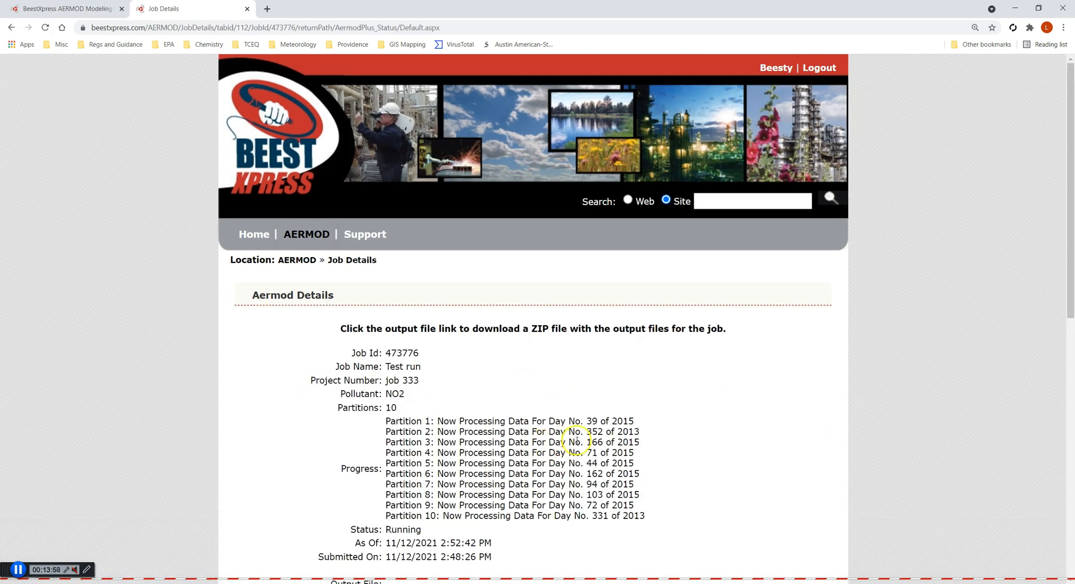
pyautogui.scroll(-1, 577, 440)
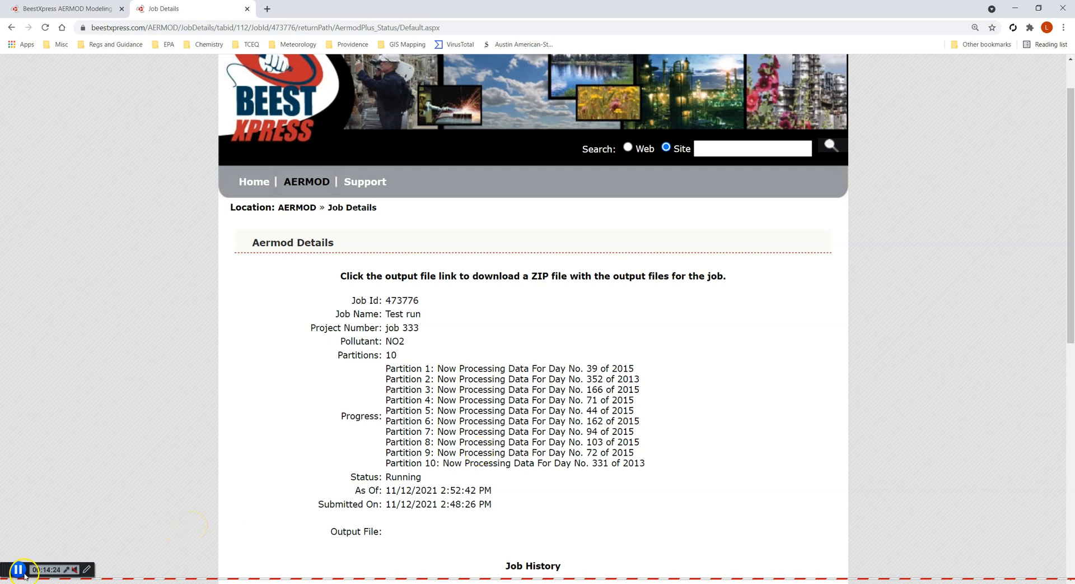
pyautogui.click(19, 569)
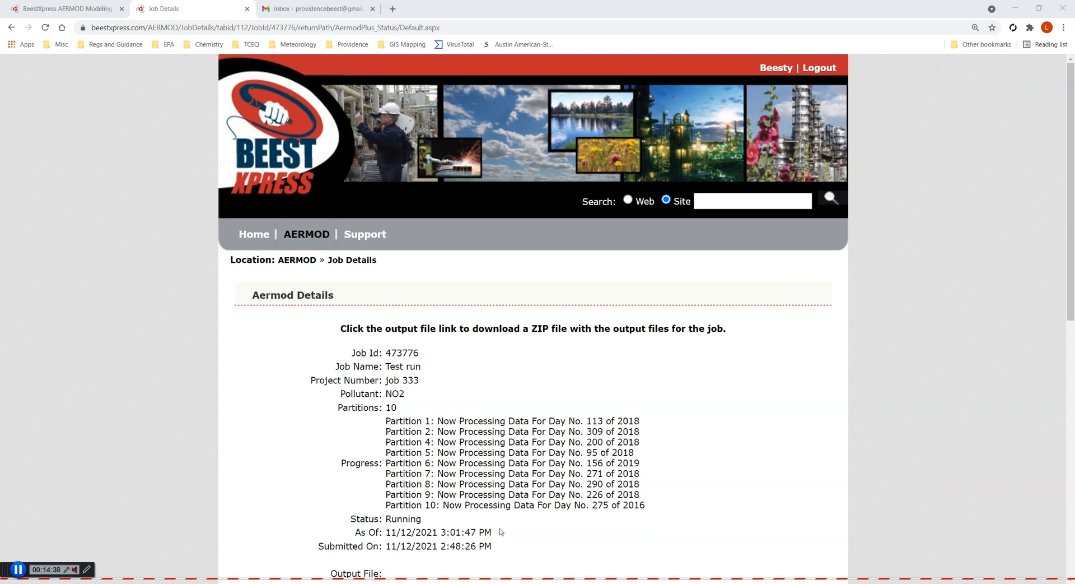
pyautogui.scroll(-3, 533, 488)
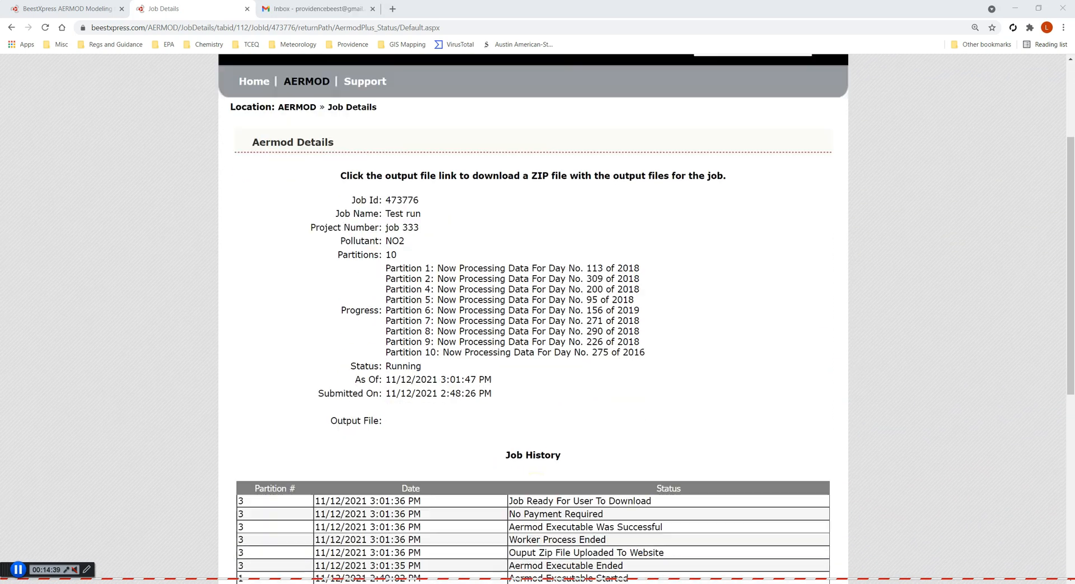
pyautogui.scroll(-4, 537, 489)
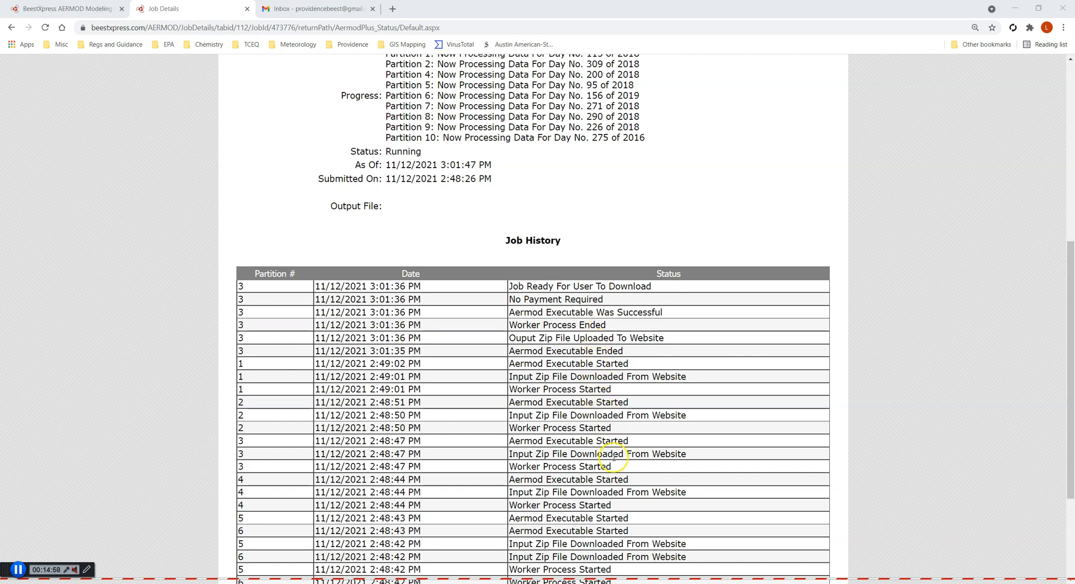
pyautogui.scroll(-3, 613, 458)
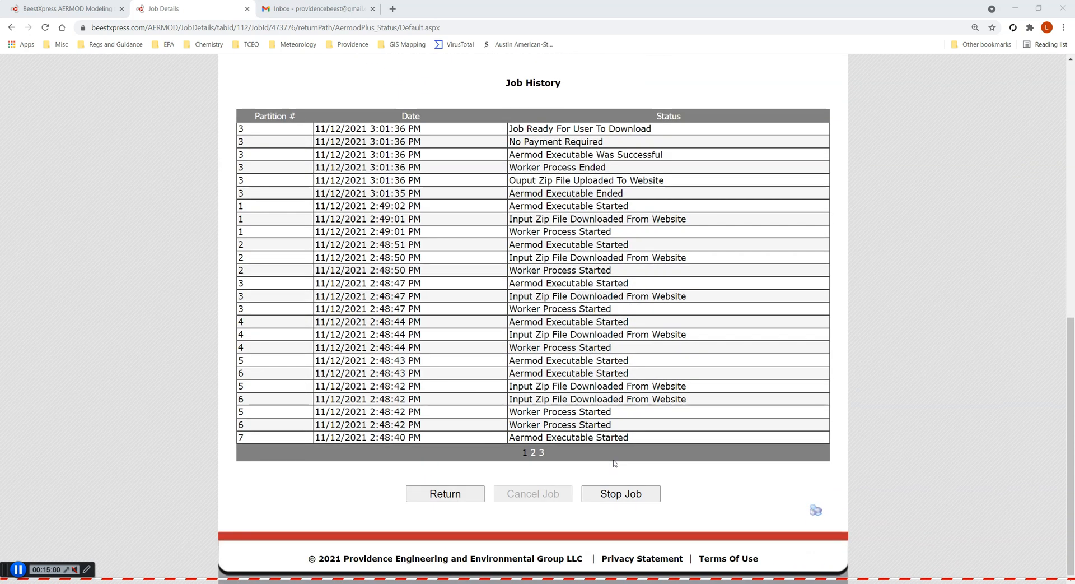
pyautogui.scroll(10, 615, 462)
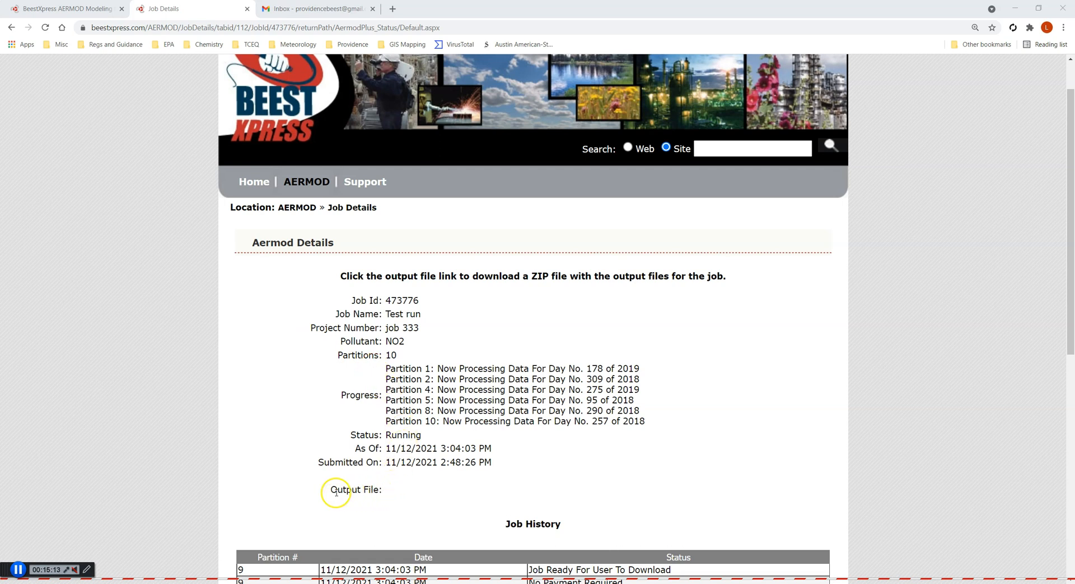
pyautogui.click(18, 570)
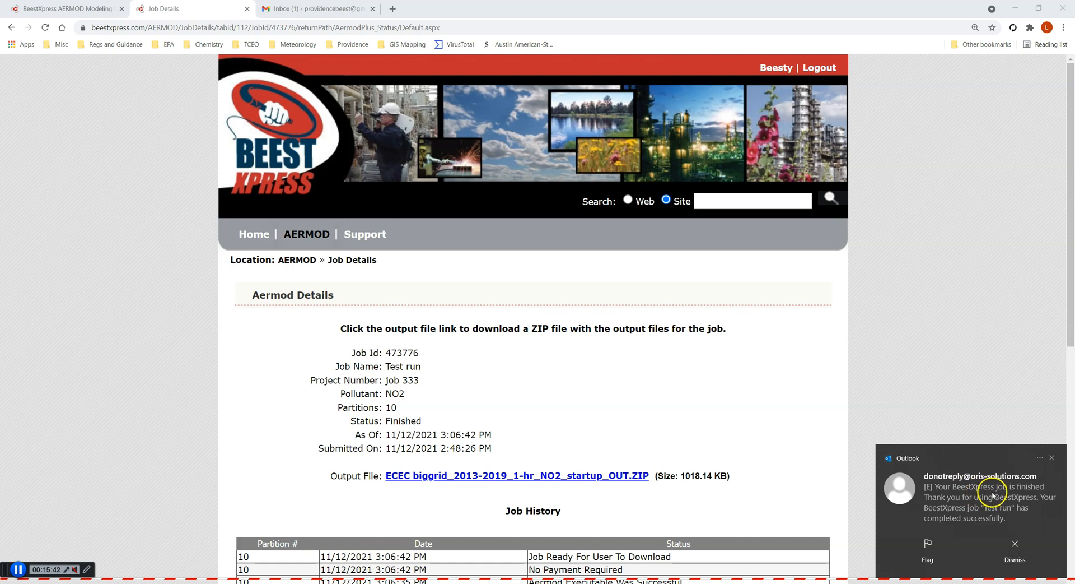
pyautogui.click(1052, 458)
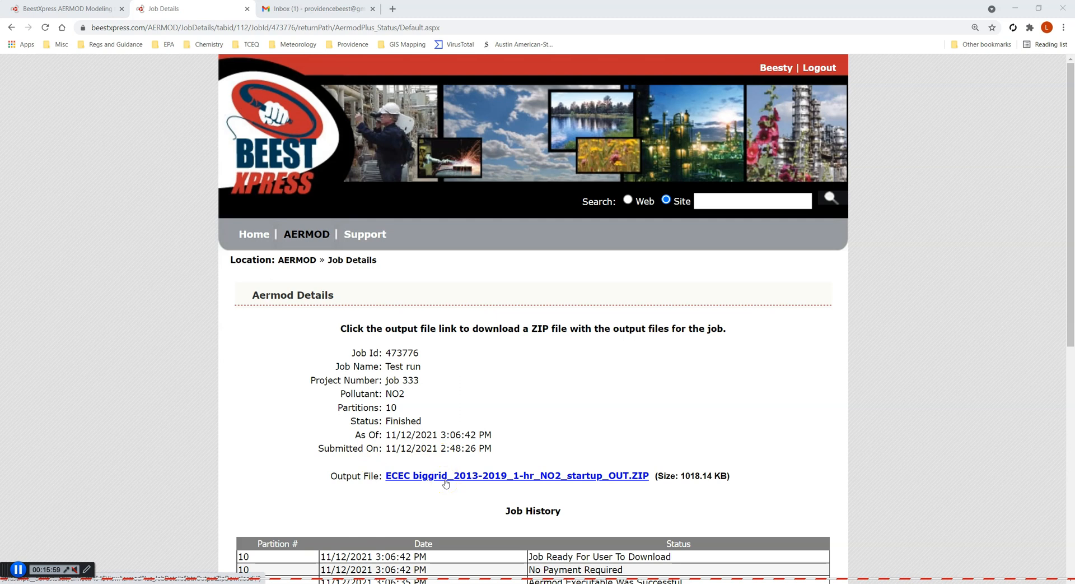
# Open the BeestXpress job-finished email in the inbox and follow its download link back to the job details
pyautogui.click(330, 9)
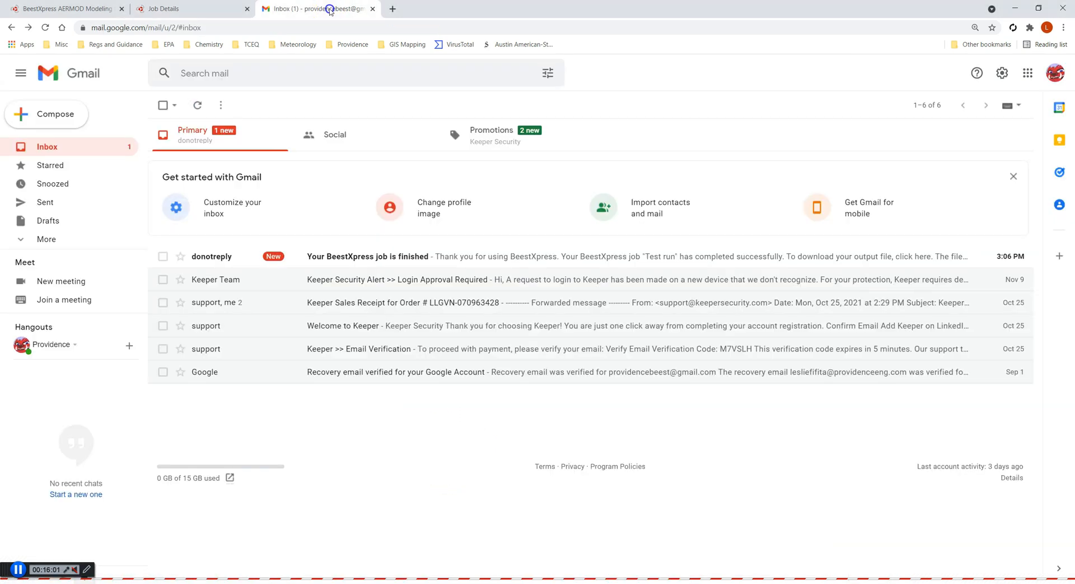
pyautogui.click(360, 256)
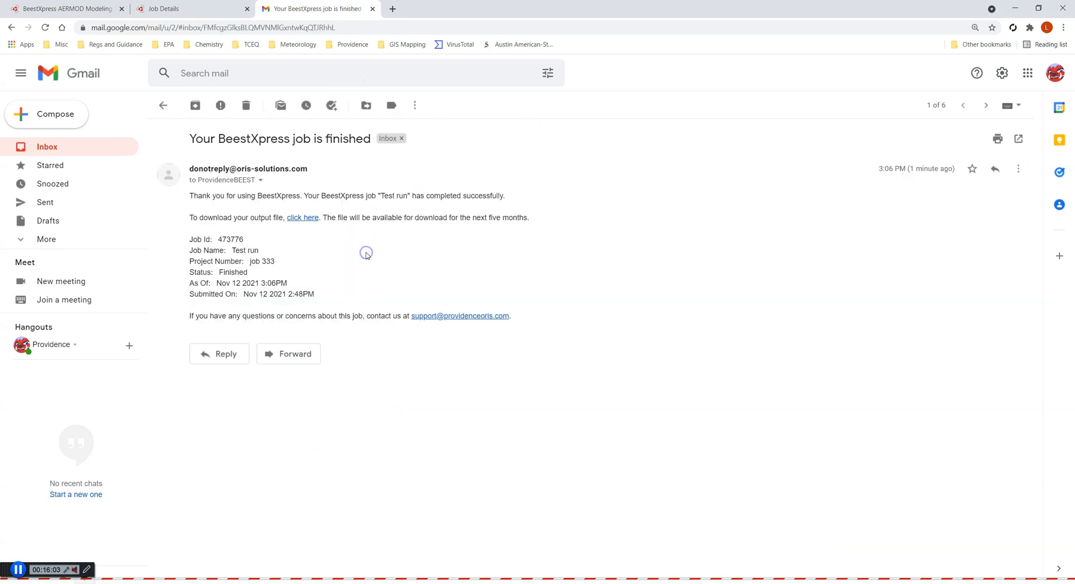
pyautogui.click(303, 219)
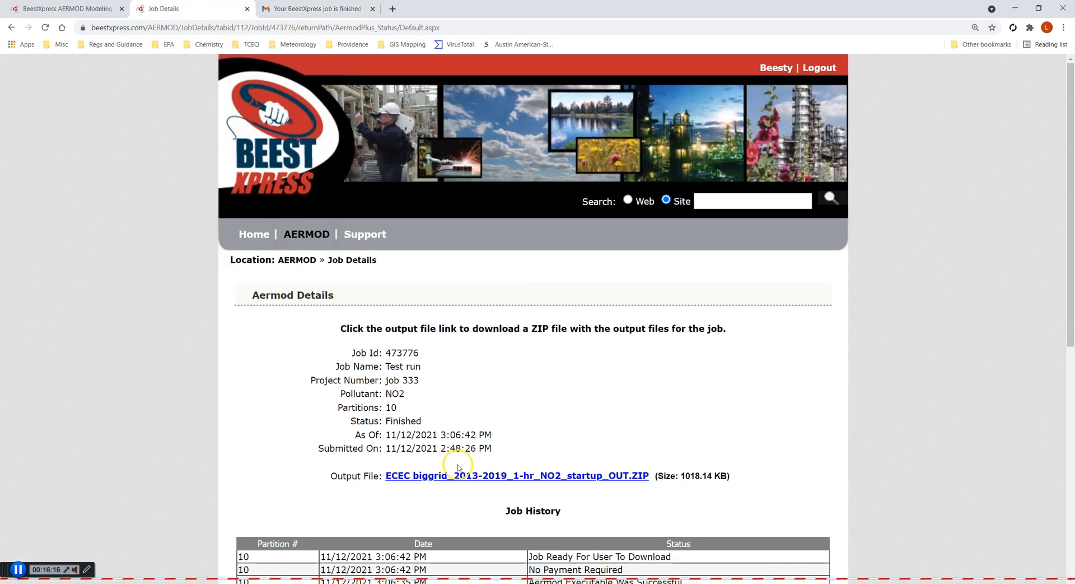
# Download the output file ECEC biggrid_2013-2019_1-hr_NO2_startup_OUT.ZIP and save it to the Desktop
pyautogui.moveTo(385, 434); pyautogui.dragTo(492, 453)
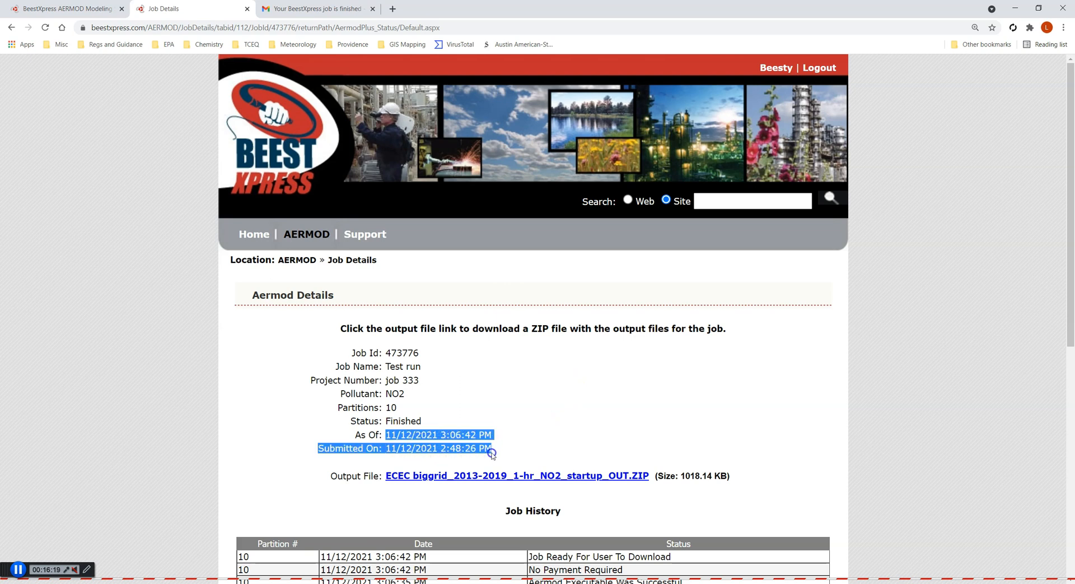
pyautogui.click(516, 435)
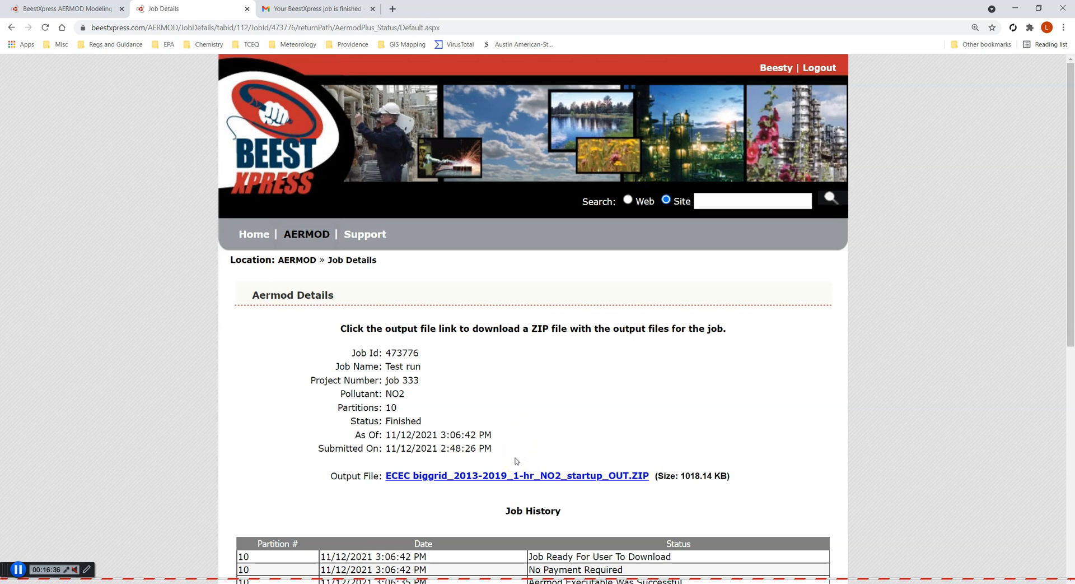
pyautogui.click(534, 477)
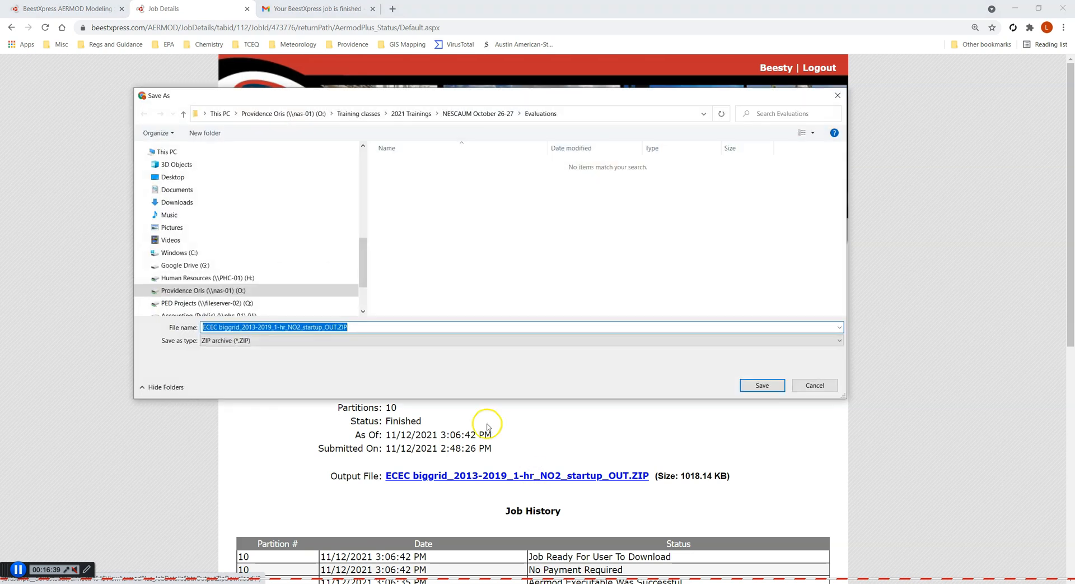
pyautogui.click(221, 180)
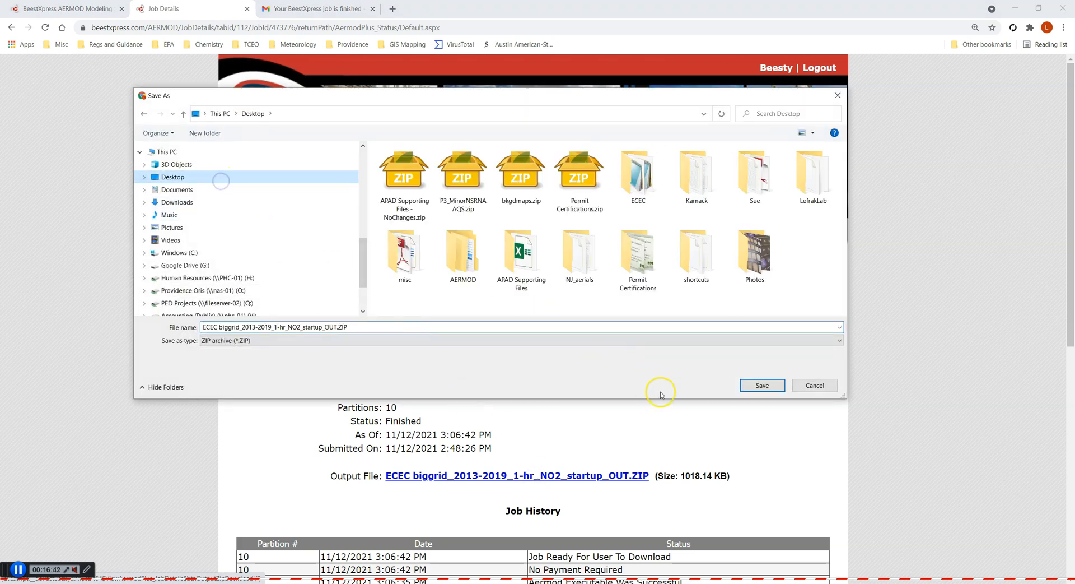
pyautogui.click(750, 384)
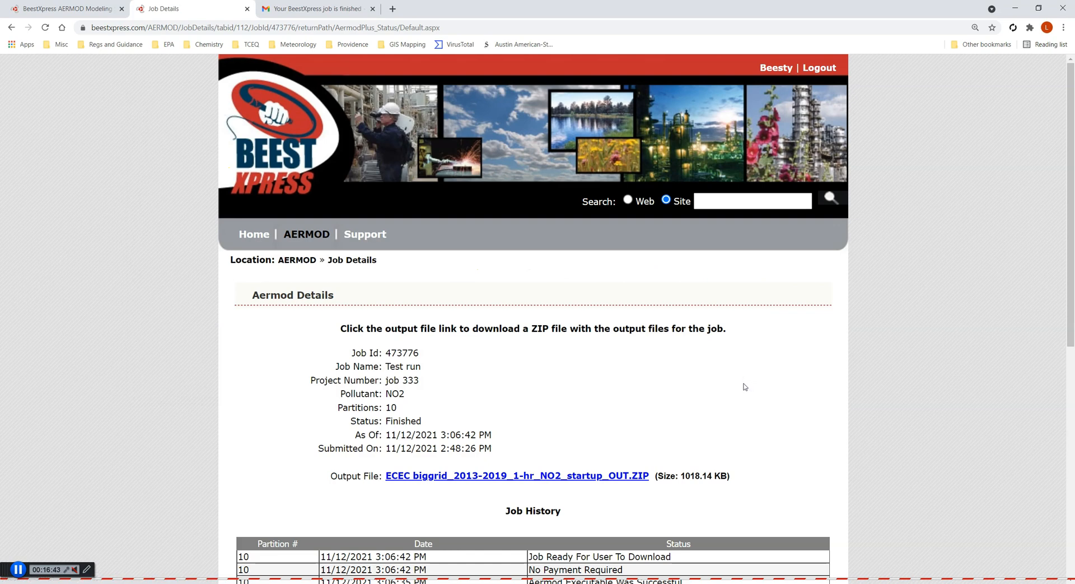
# Minimize the browser, close the AERMOD Setup for BeestXpress dialog, and minimize BEEST to reach the desktop
pyautogui.click(1015, 10)
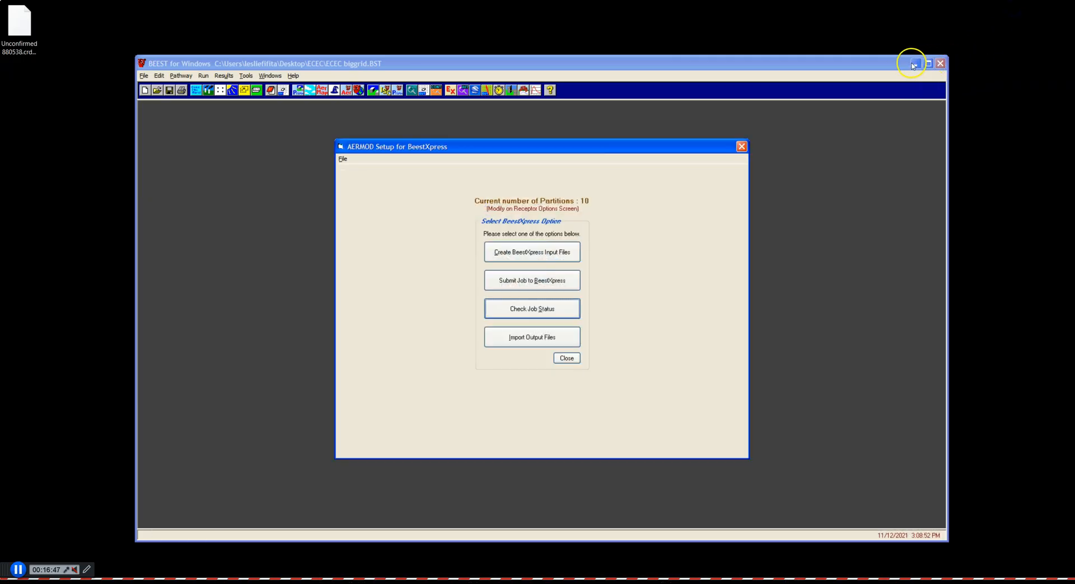
pyautogui.click(579, 357)
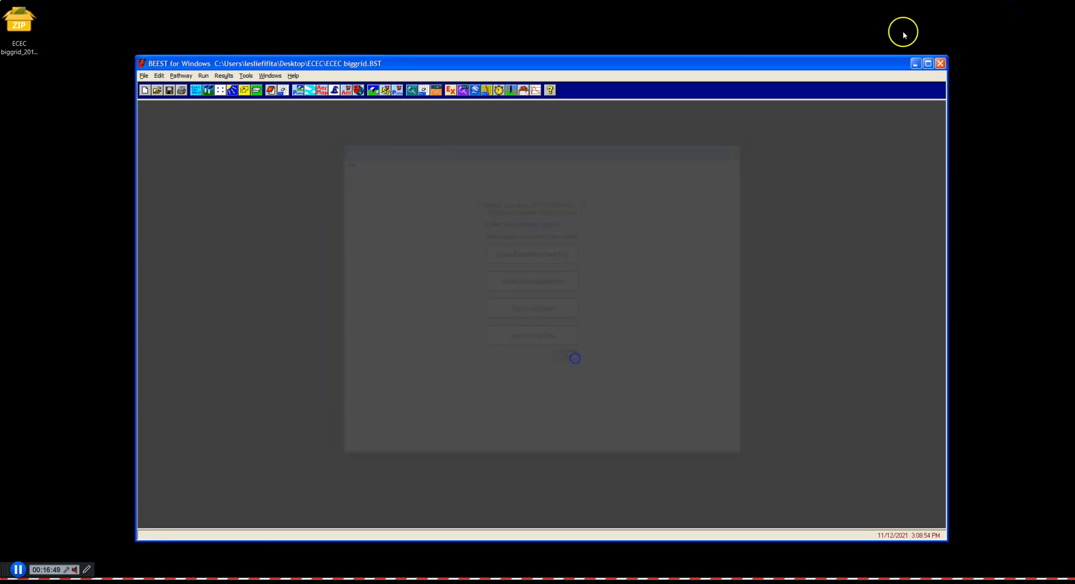
pyautogui.click(916, 63)
# Extract the downloaded output ZIP on the desktop into a new folder with PeaZip
pyautogui.moveTo(20, 23); pyautogui.dragTo(296, 146)
pyautogui.rightClick(296, 145)
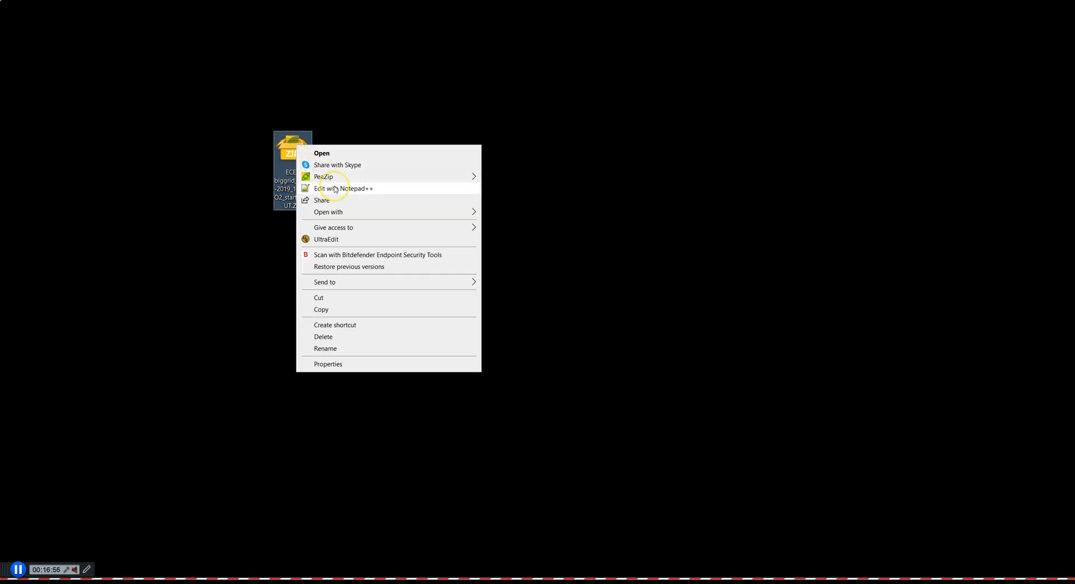
pyautogui.moveTo(337, 177)
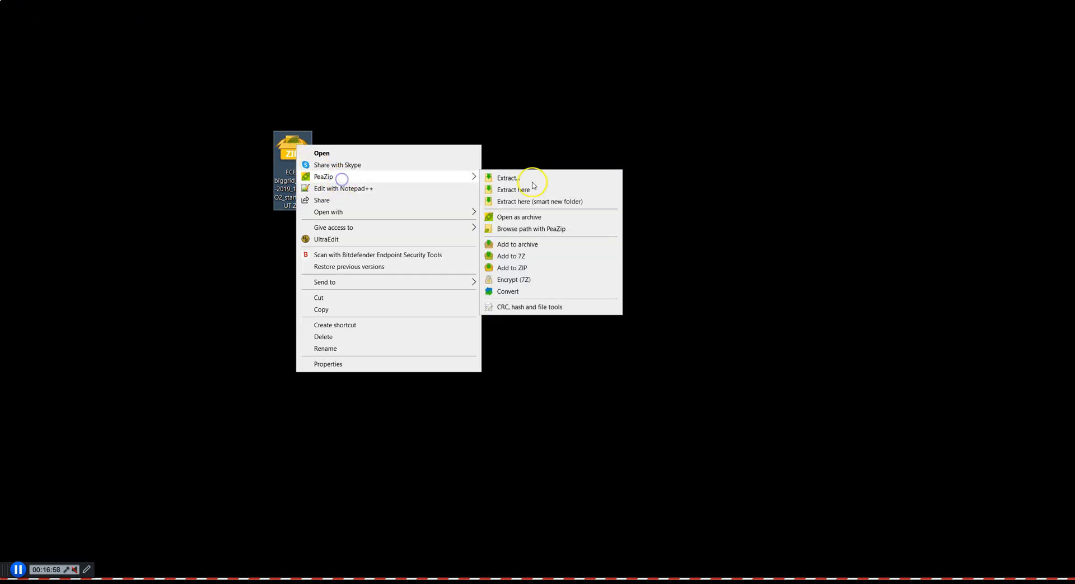
pyautogui.click(545, 201)
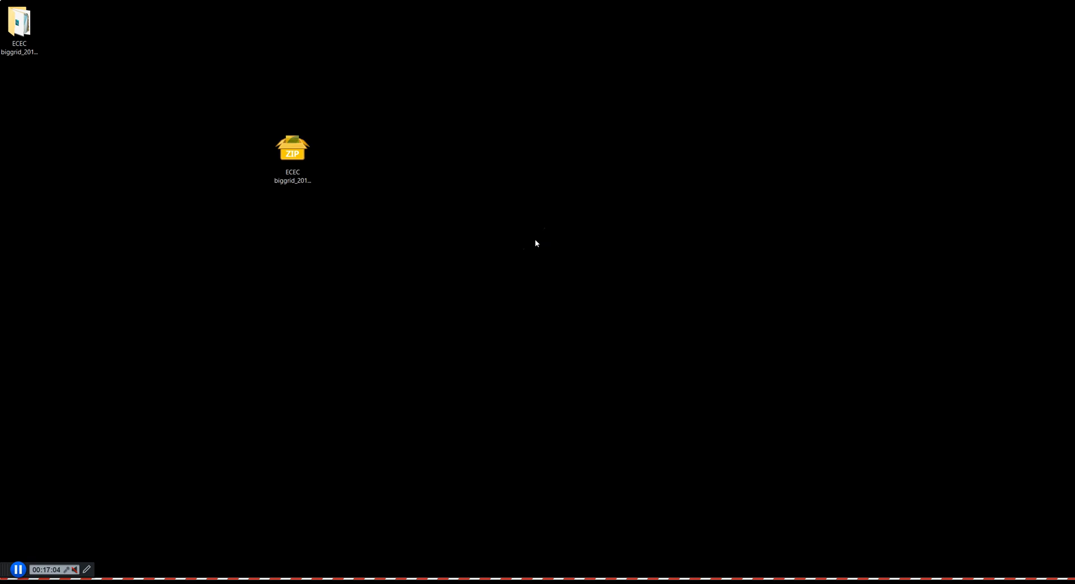
pyautogui.moveTo(24, 27); pyautogui.dragTo(448, 159)
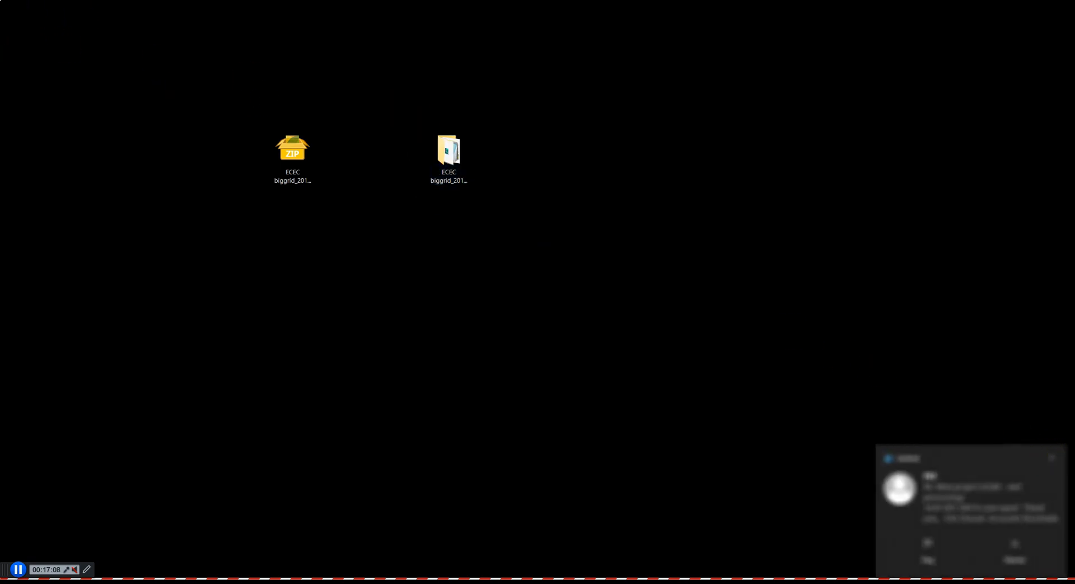
# Open the extracted output folder and examine its BND, DTA, GRF, LST and SUM result files
pyautogui.moveTo(1074, 185); pyautogui.dragTo(426, 131)
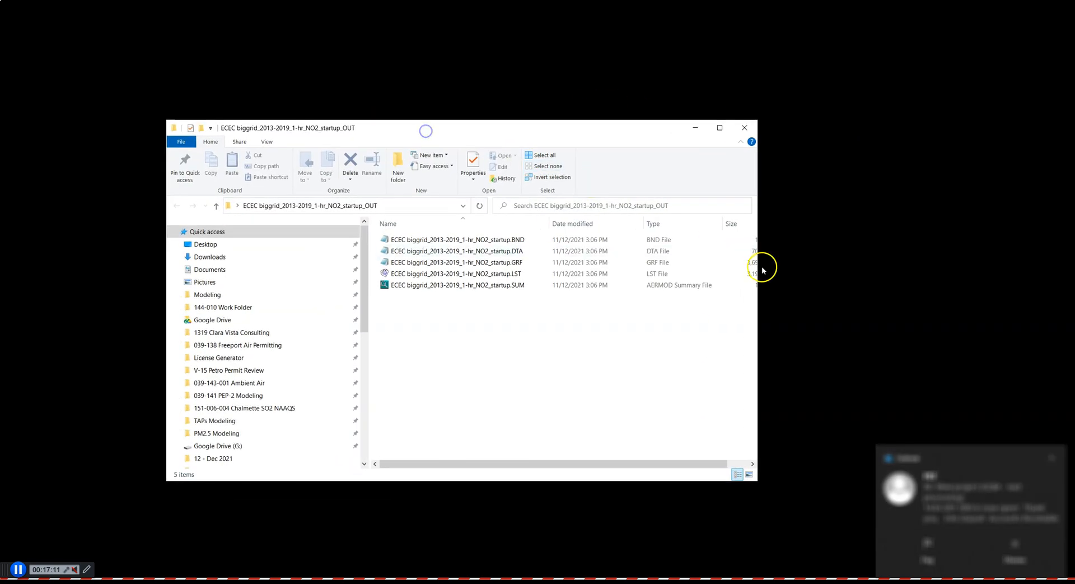
pyautogui.click(1052, 458)
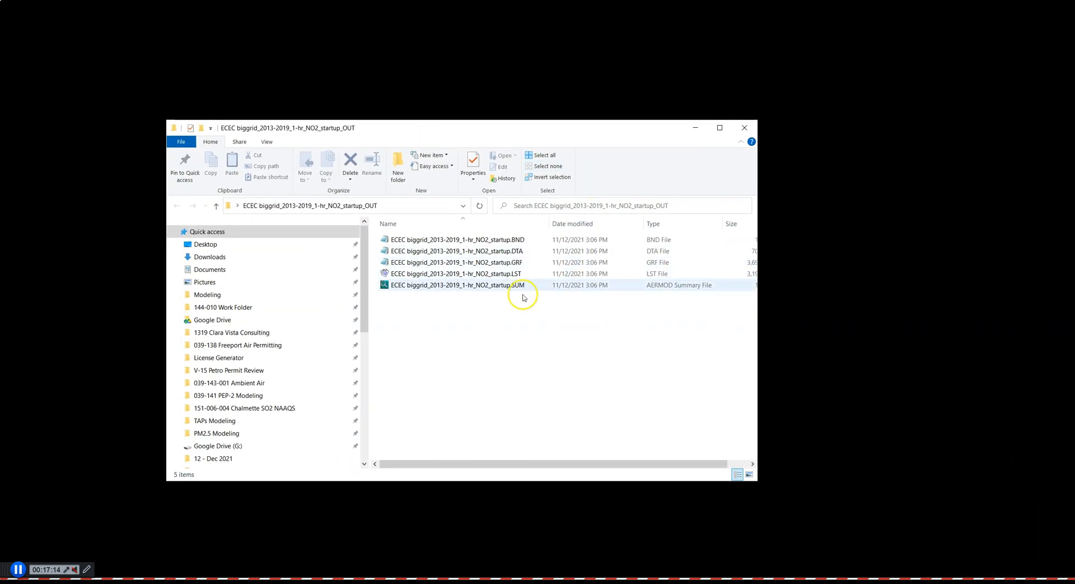
pyautogui.click(496, 252)
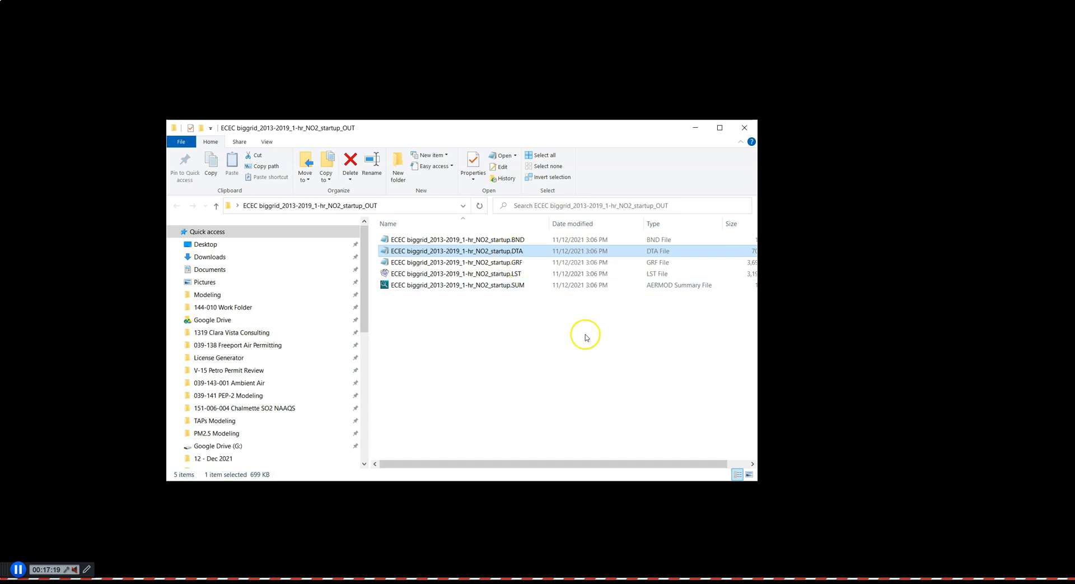
pyautogui.click(516, 275)
pyautogui.click(515, 286)
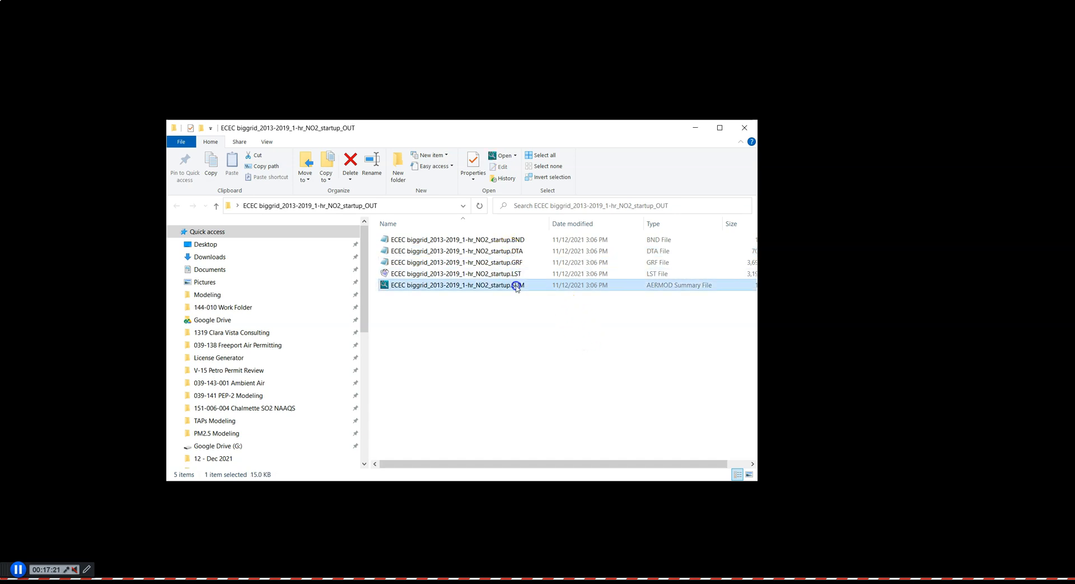
pyautogui.click(515, 263)
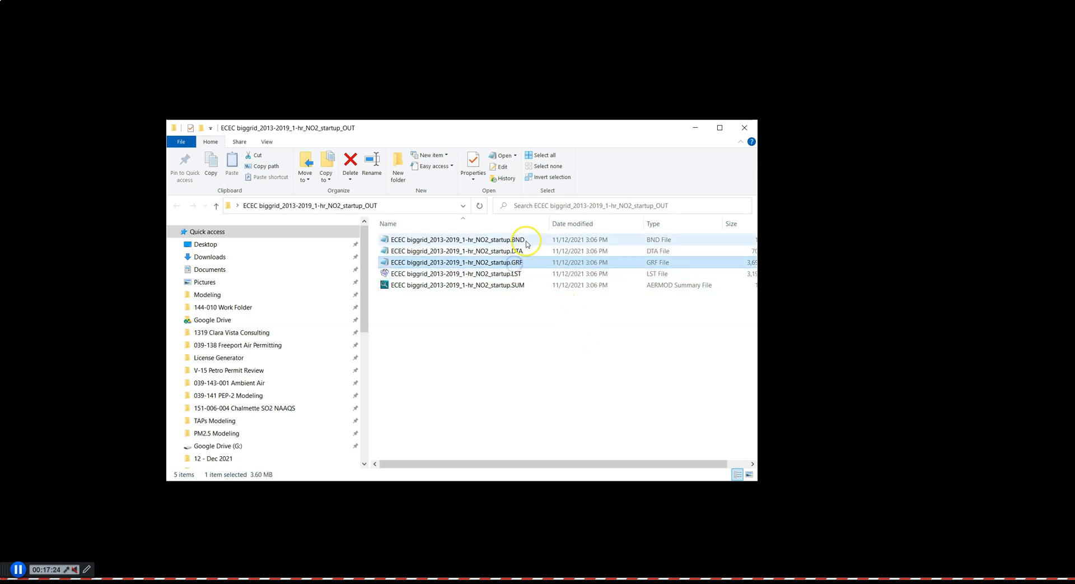
pyautogui.click(526, 241)
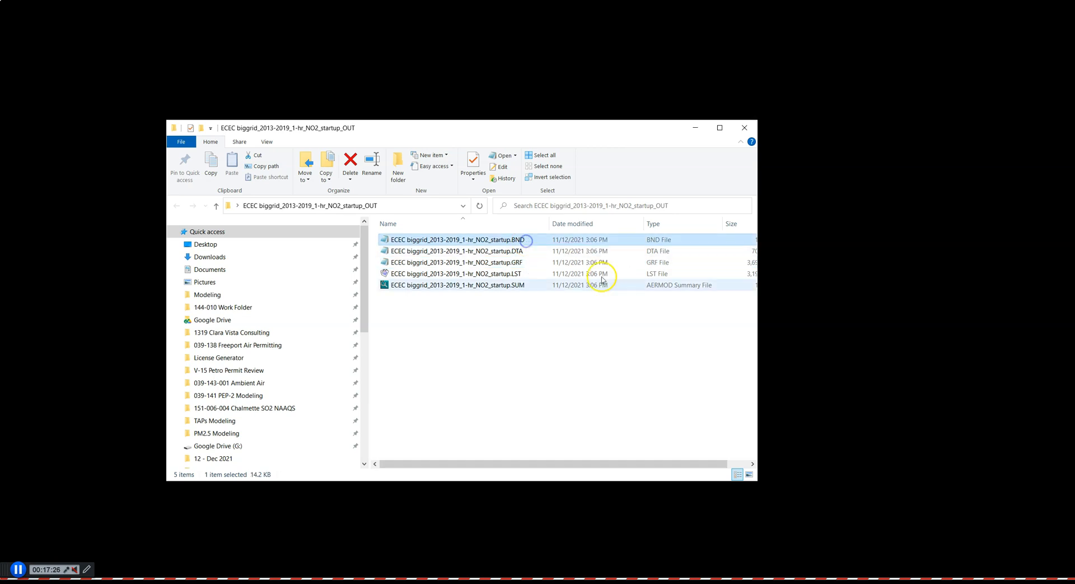